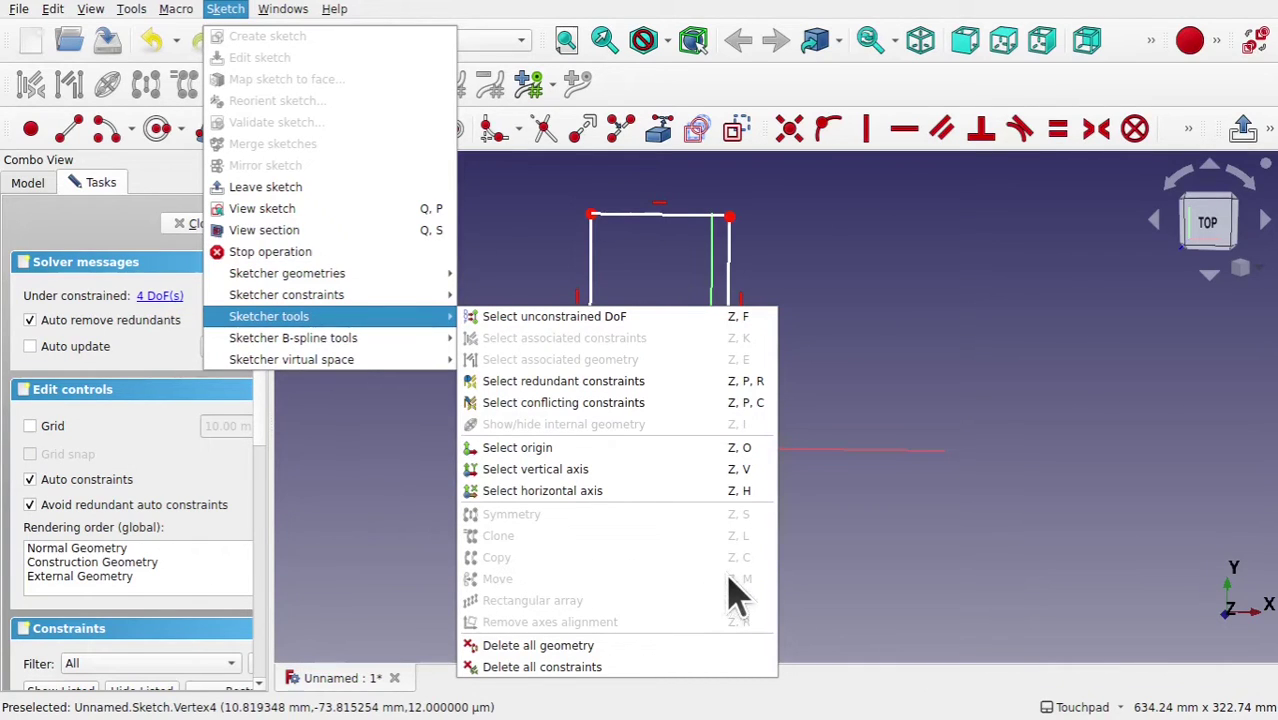
# Select the whole rectangle and move it to the right of the vertical axis, straddling the horizontal axis.
pyautogui.click(880, 565)
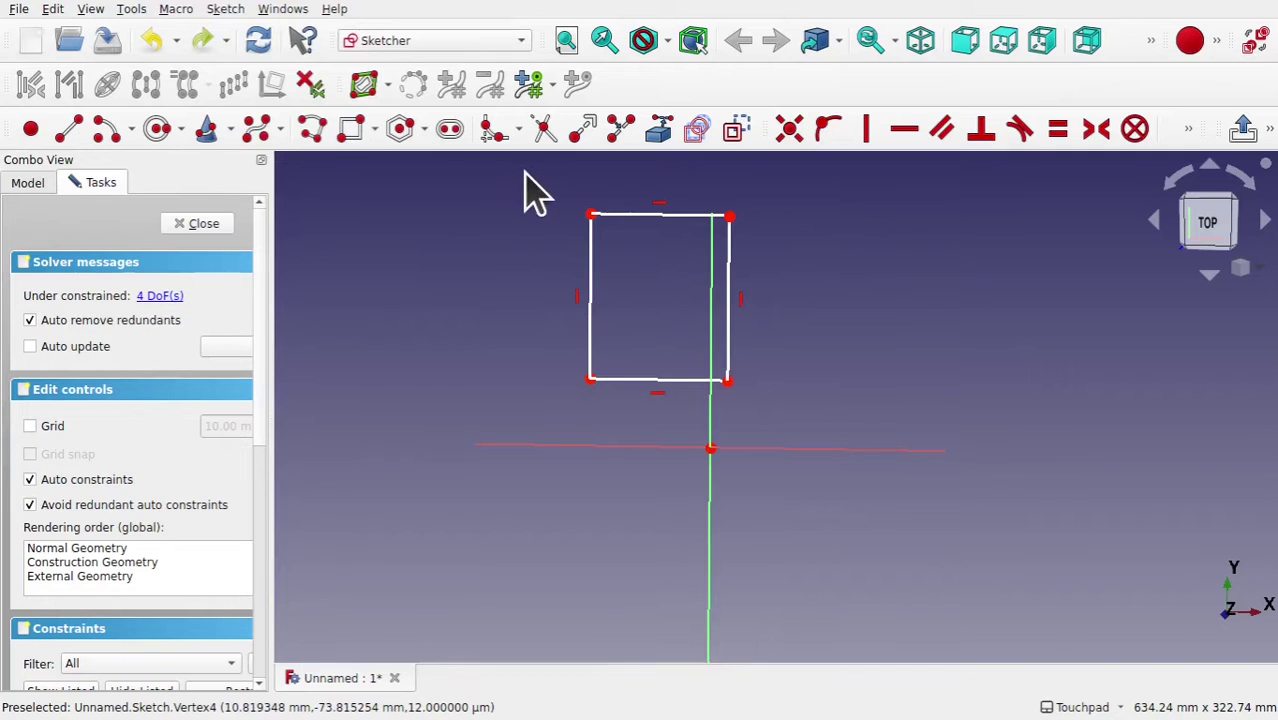
pyautogui.moveTo(524, 170)
pyautogui.mouseDown()
pyautogui.moveTo(836, 405)
pyautogui.moveTo(833, 416)
pyautogui.mouseUp()
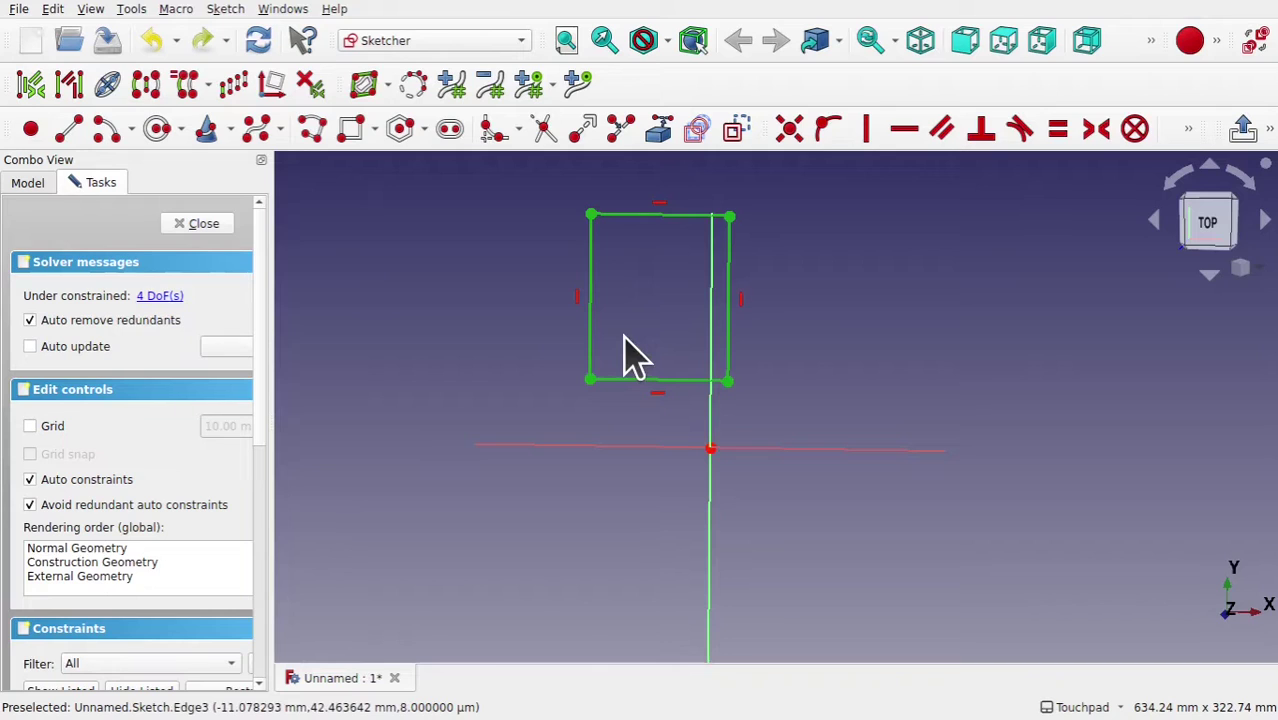
pyautogui.hotkey('ctrl', 'c')
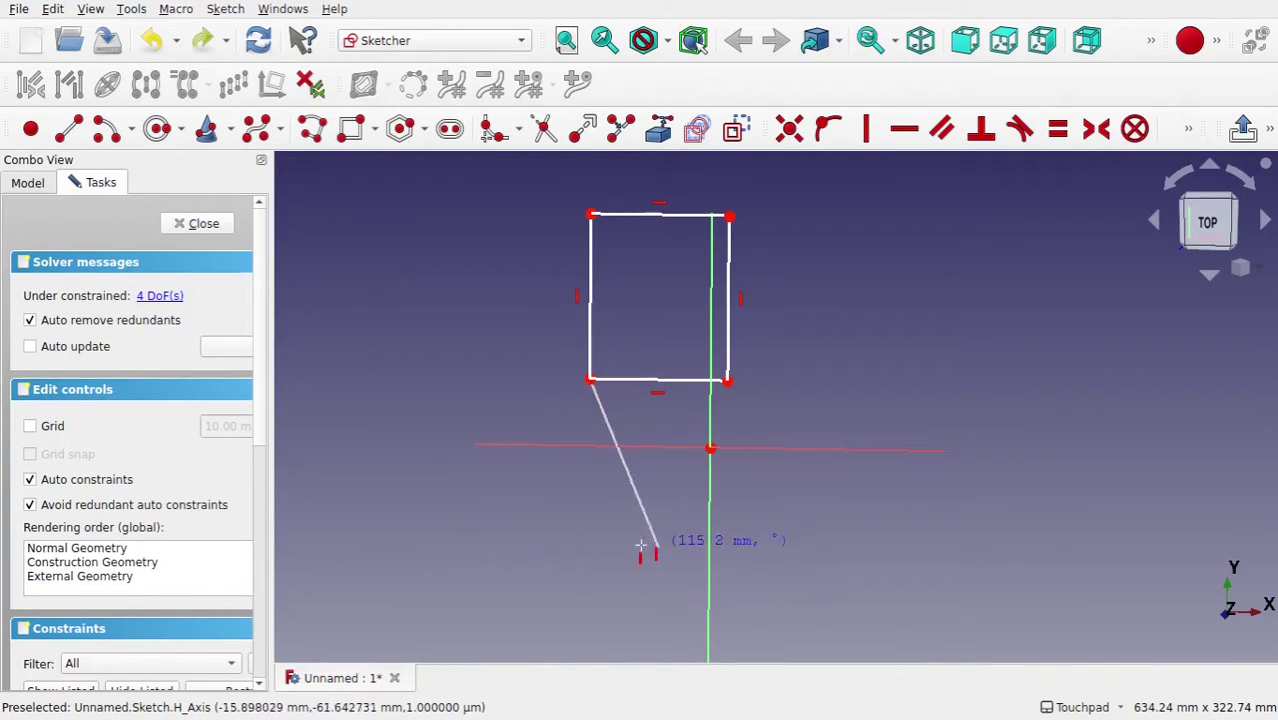
pyautogui.click(996, 553)
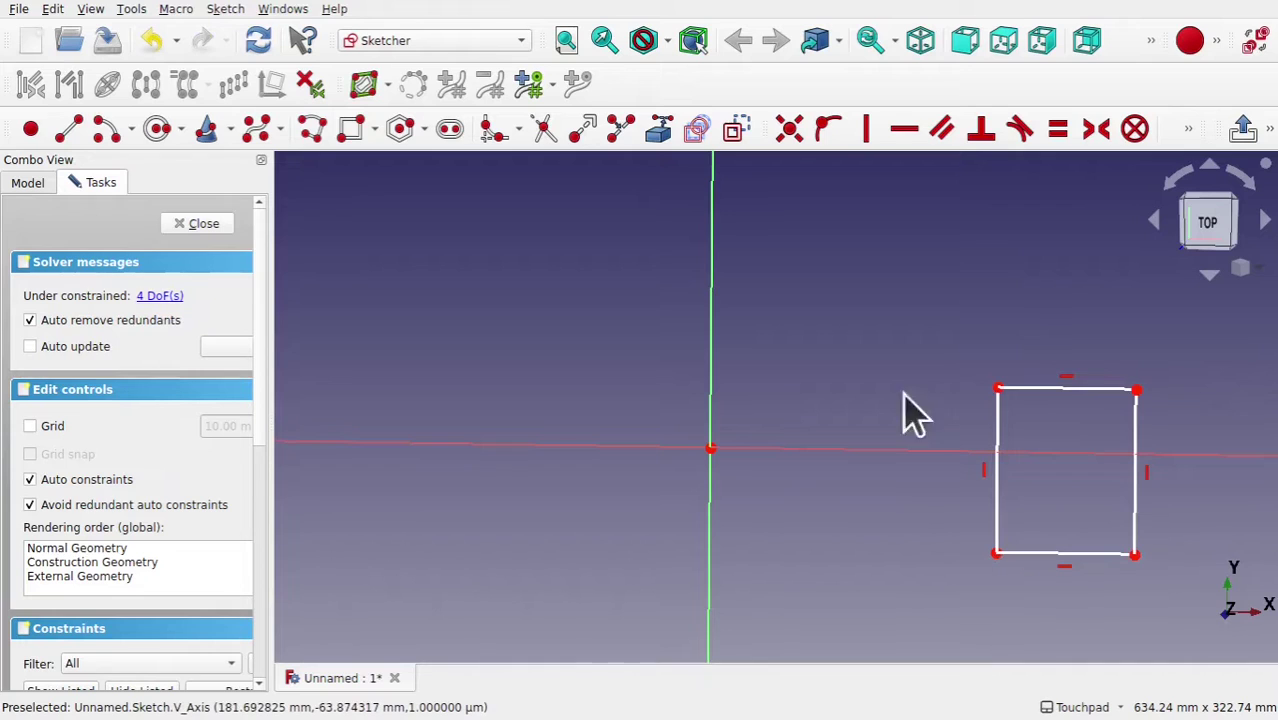
# Move the whole rectangle about 309 mm from its lower-left corner, across to the left of the vertical axis.
pyautogui.moveTo(902, 297); pyautogui.dragTo(1196, 660)
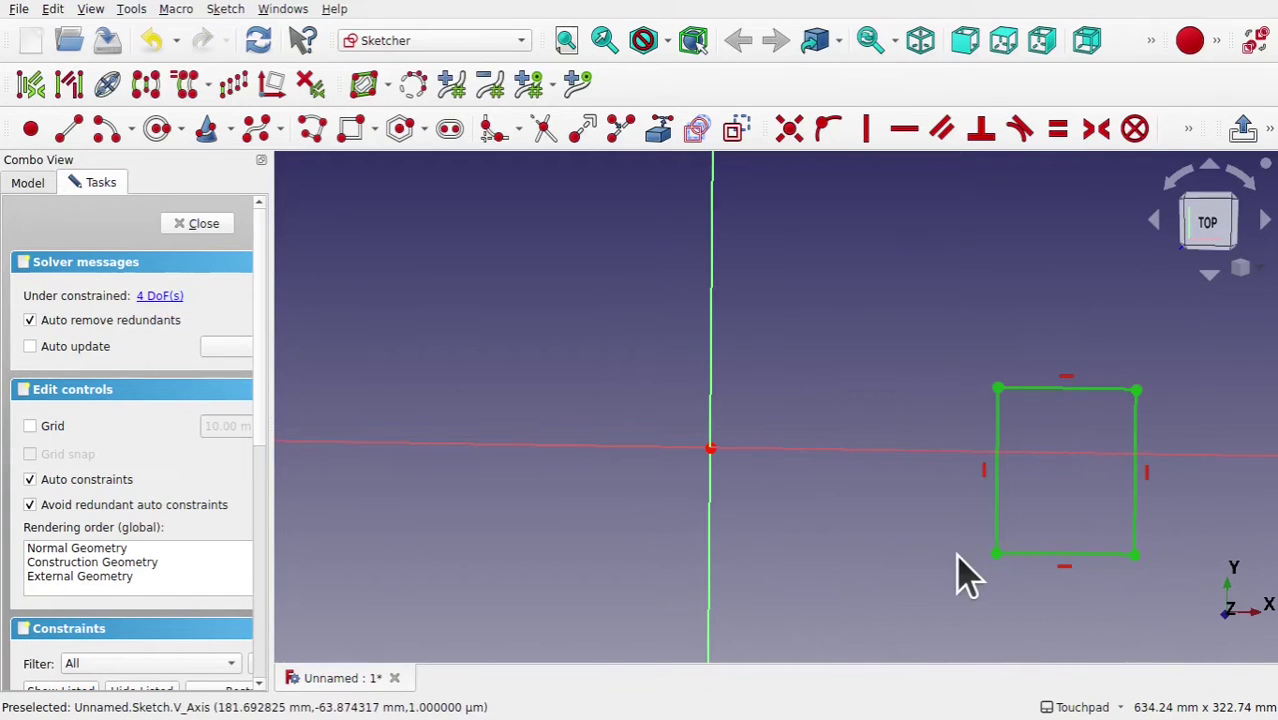
pyautogui.press('z')
pyautogui.press('m')
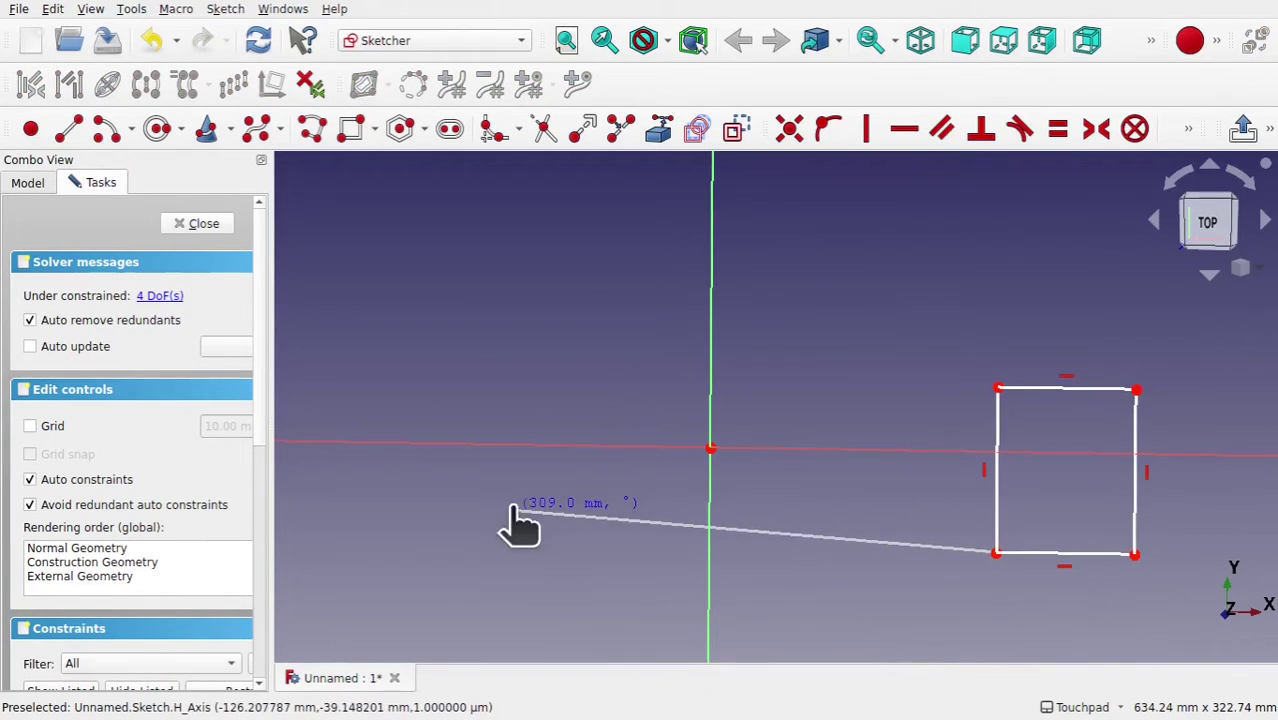
pyautogui.click(510, 512)
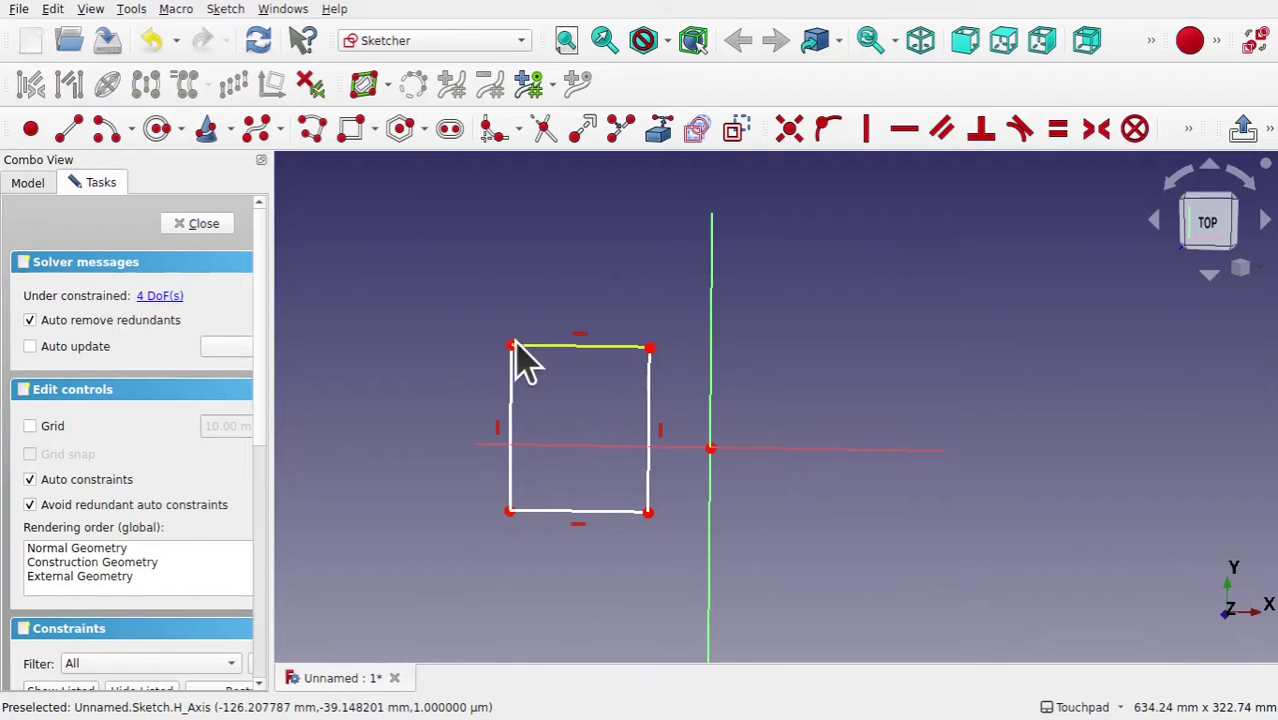
# Move the whole rectangle to the right of the vertical axis, using its upper-left corner as the reference point.
pyautogui.moveTo(440, 300); pyautogui.dragTo(700, 596)
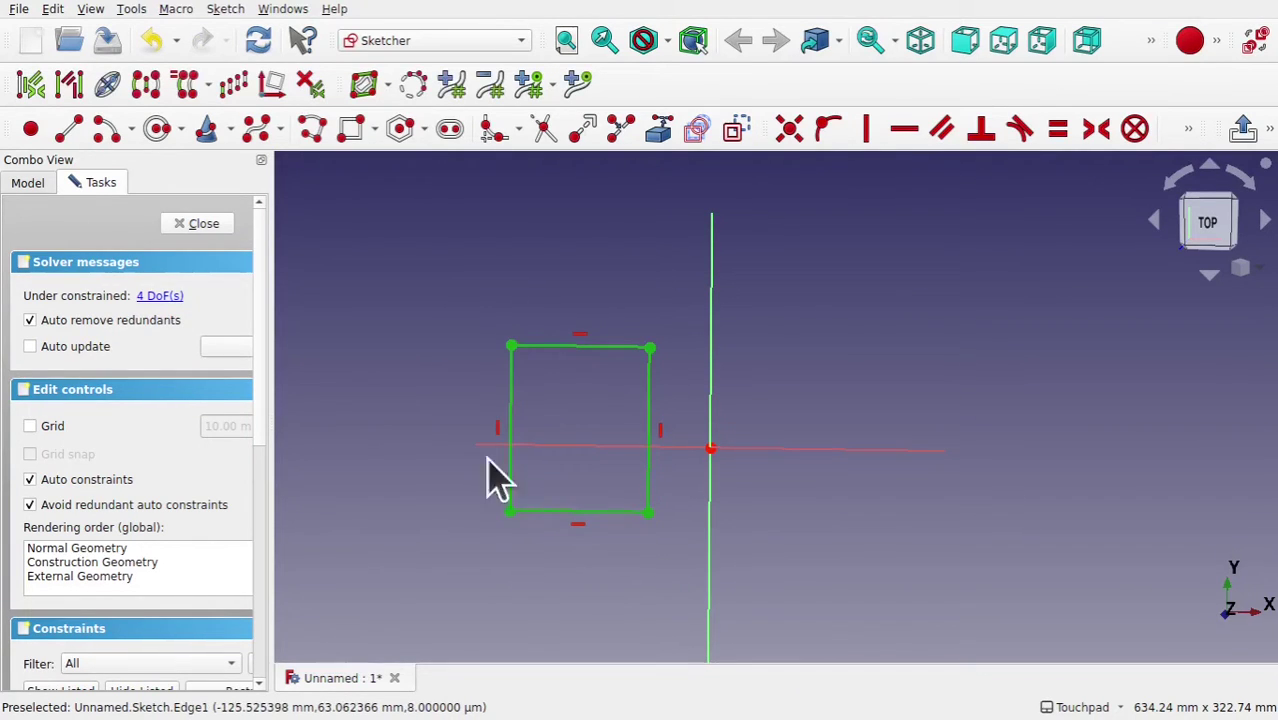
pyautogui.click(511, 343)
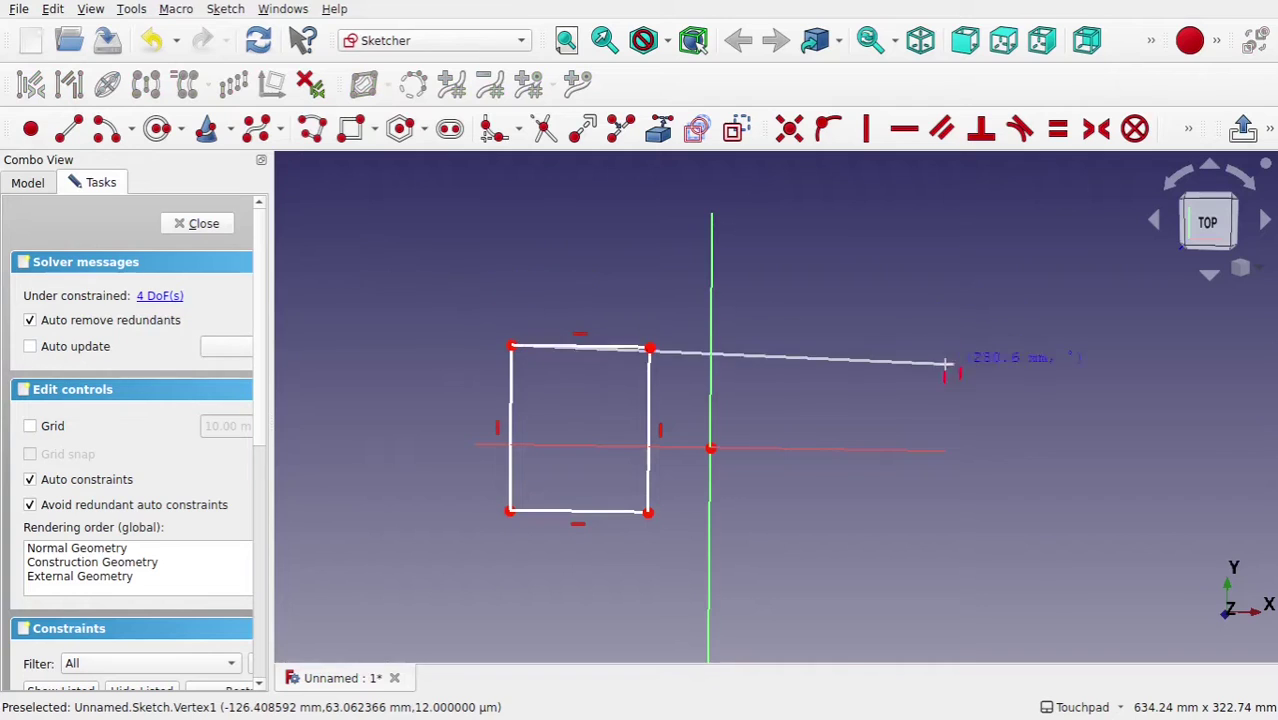
pyautogui.click(876, 349)
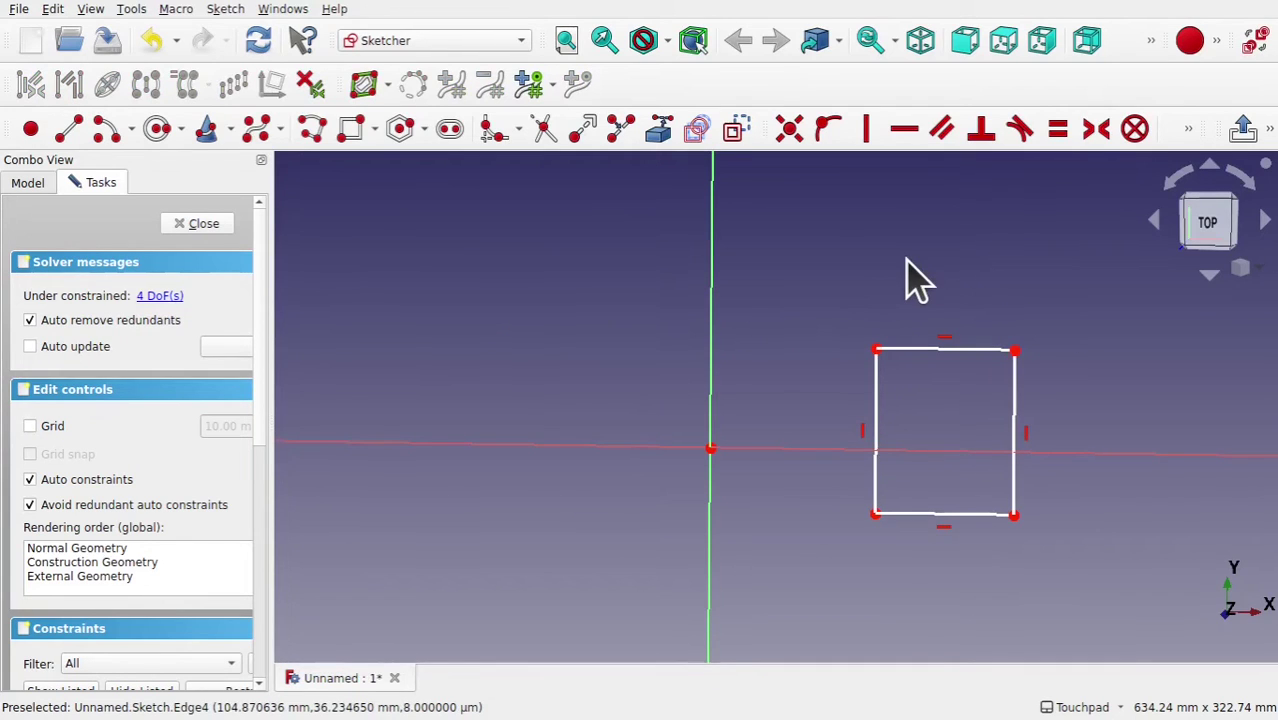
# Use enclosing selection windows to pick all of the rectangle, and separately only its fully enclosed top or left edge.
pyautogui.moveTo(784, 306)
pyautogui.mouseDown()
pyautogui.moveTo(867, 366)
pyautogui.moveTo(1098, 596)
pyautogui.moveTo(1099, 580)
pyautogui.mouseUp()
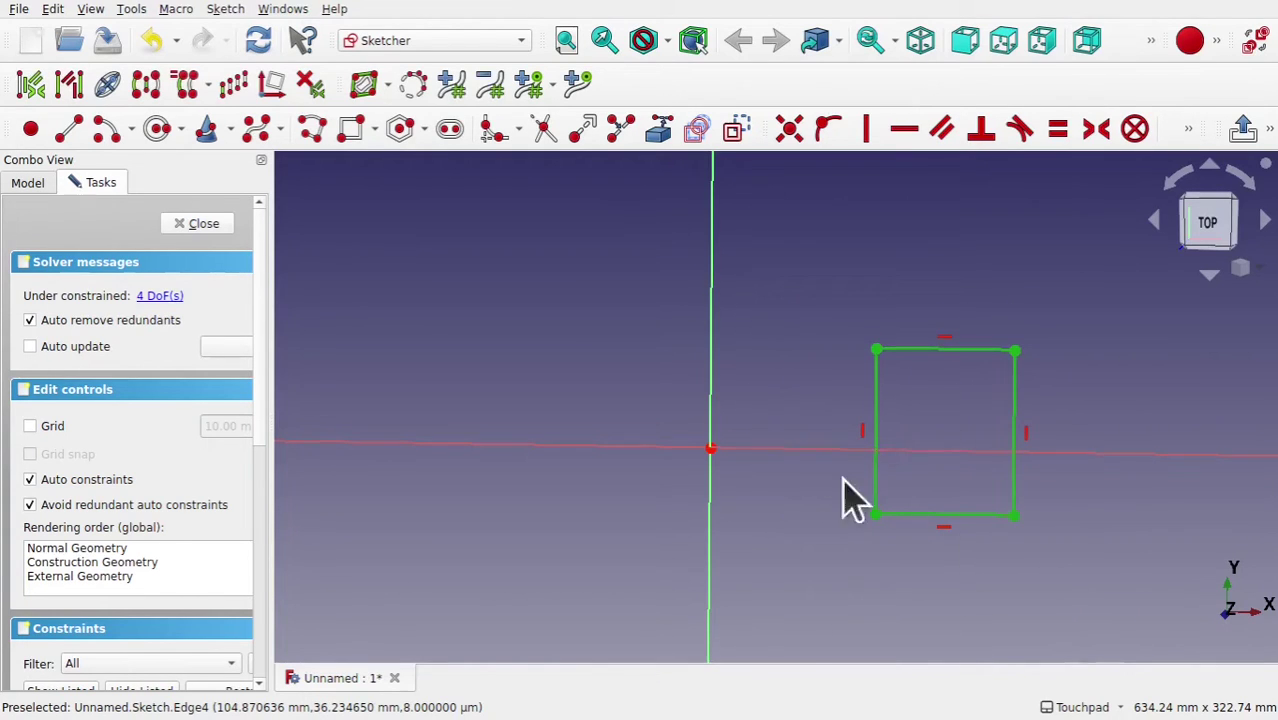
pyautogui.click(811, 378)
pyautogui.moveTo(766, 241)
pyautogui.mouseDown()
pyautogui.moveTo(906, 352)
pyautogui.moveTo(1104, 450)
pyautogui.mouseUp()
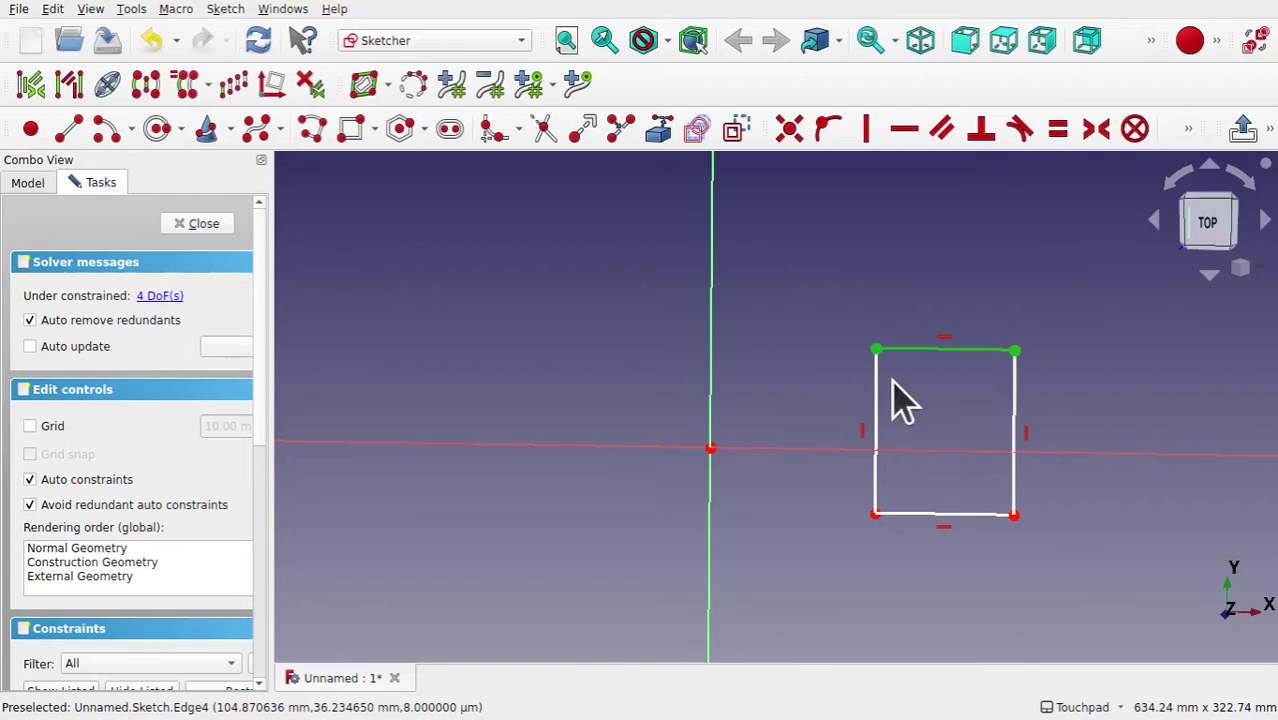
pyautogui.moveTo(791, 241); pyautogui.dragTo(929, 549)
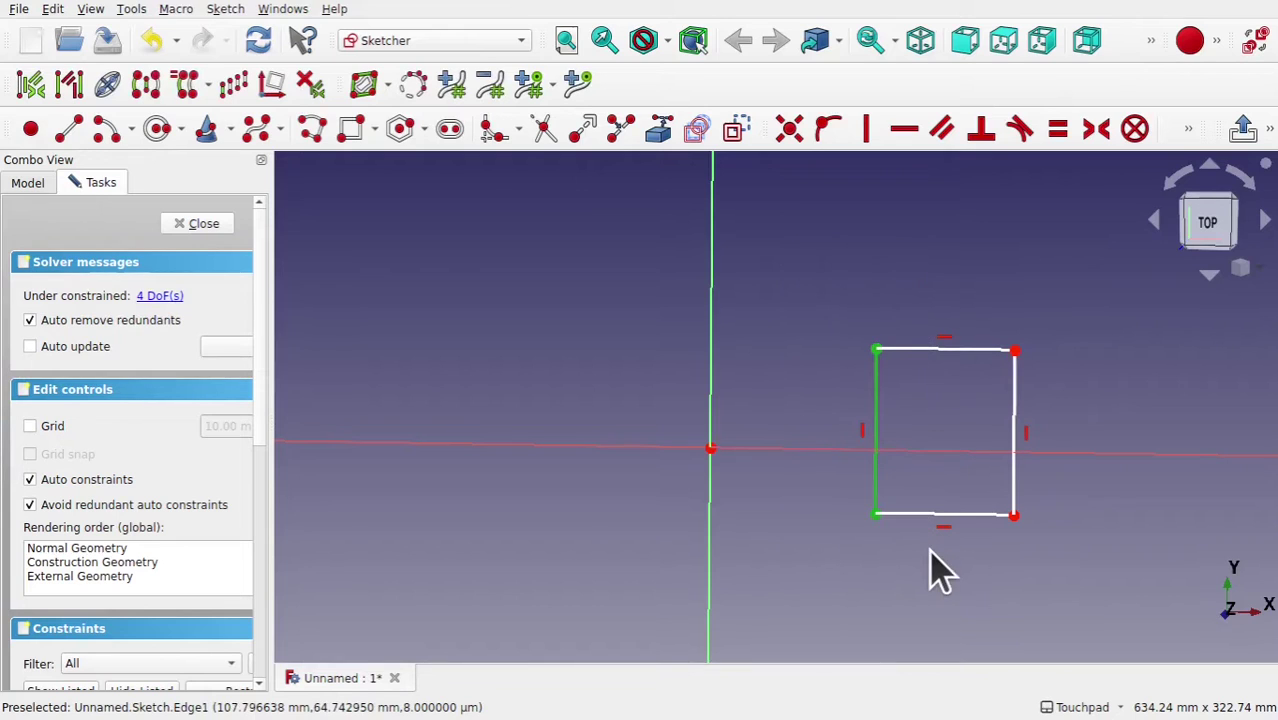
pyautogui.click(792, 388)
pyautogui.moveTo(797, 277); pyautogui.dragTo(950, 540)
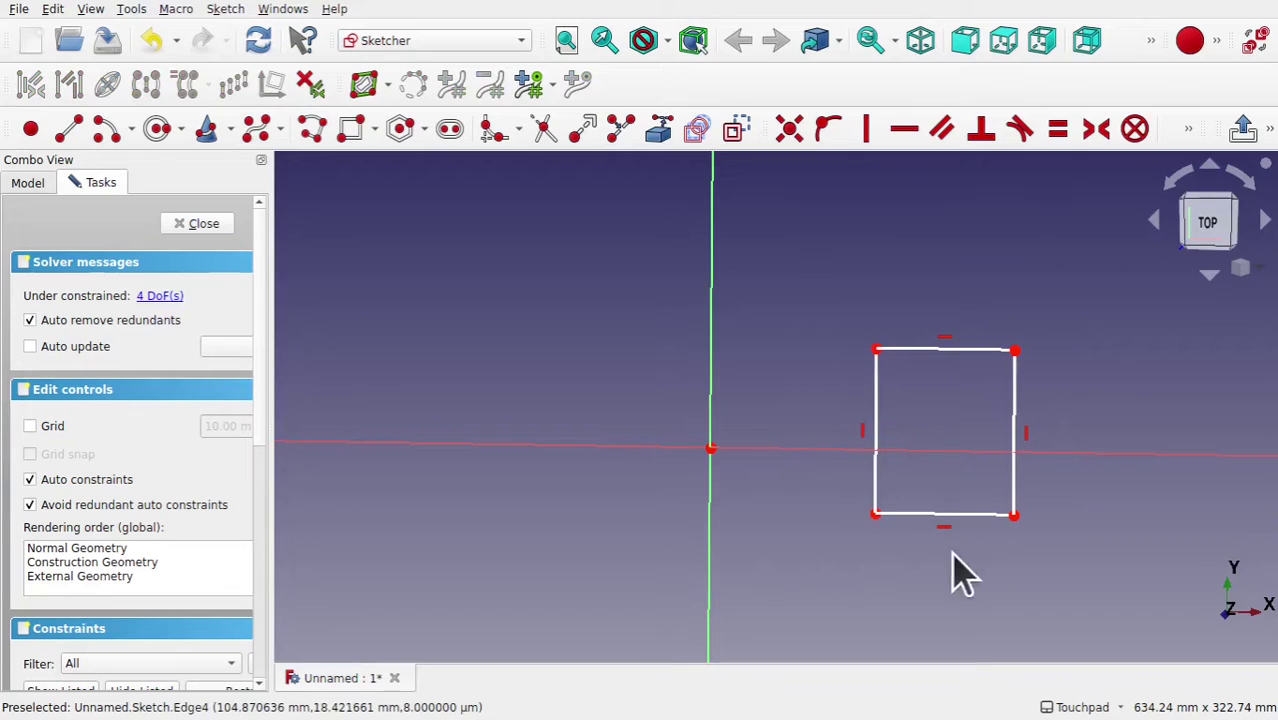
# Use crossing selection windows to pick the rectangle's bottom and side edges, and an enclosing window for the top edge.
pyautogui.moveTo(990, 556); pyautogui.dragTo(772, 386)
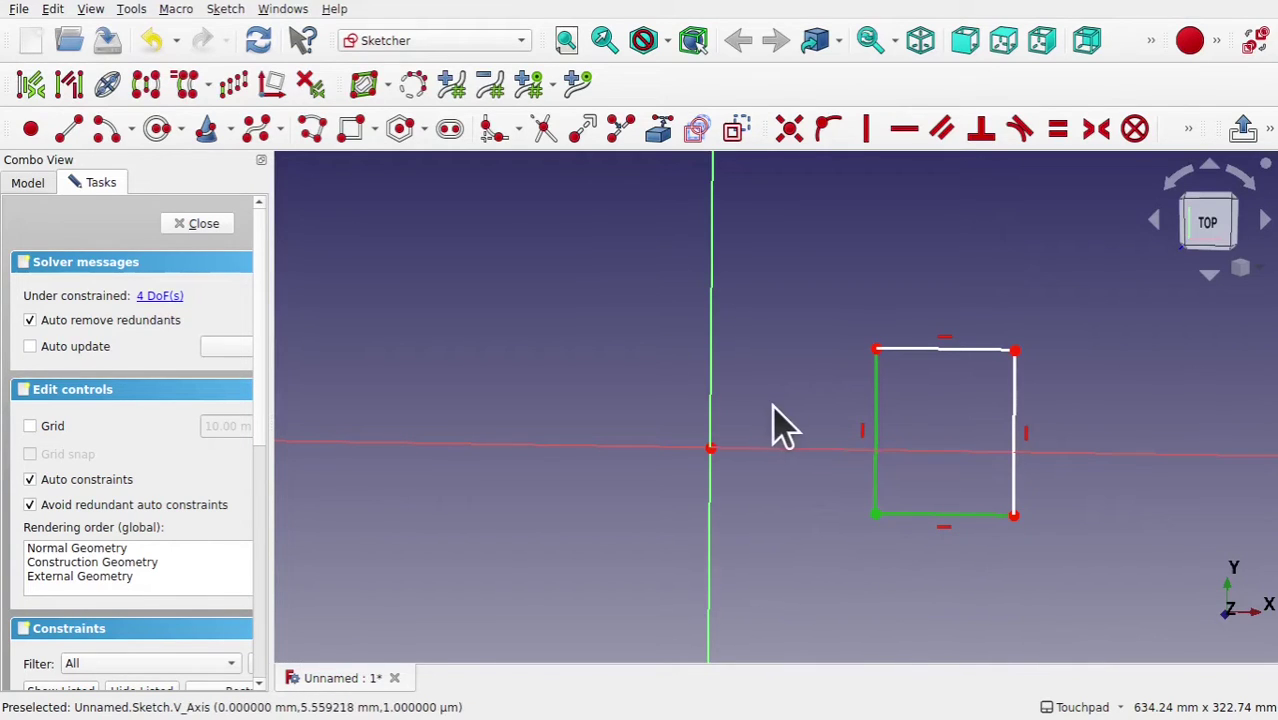
pyautogui.moveTo(1055, 543)
pyautogui.mouseDown()
pyautogui.moveTo(907, 405)
pyautogui.moveTo(792, 415)
pyautogui.moveTo(801, 424)
pyautogui.mouseUp()
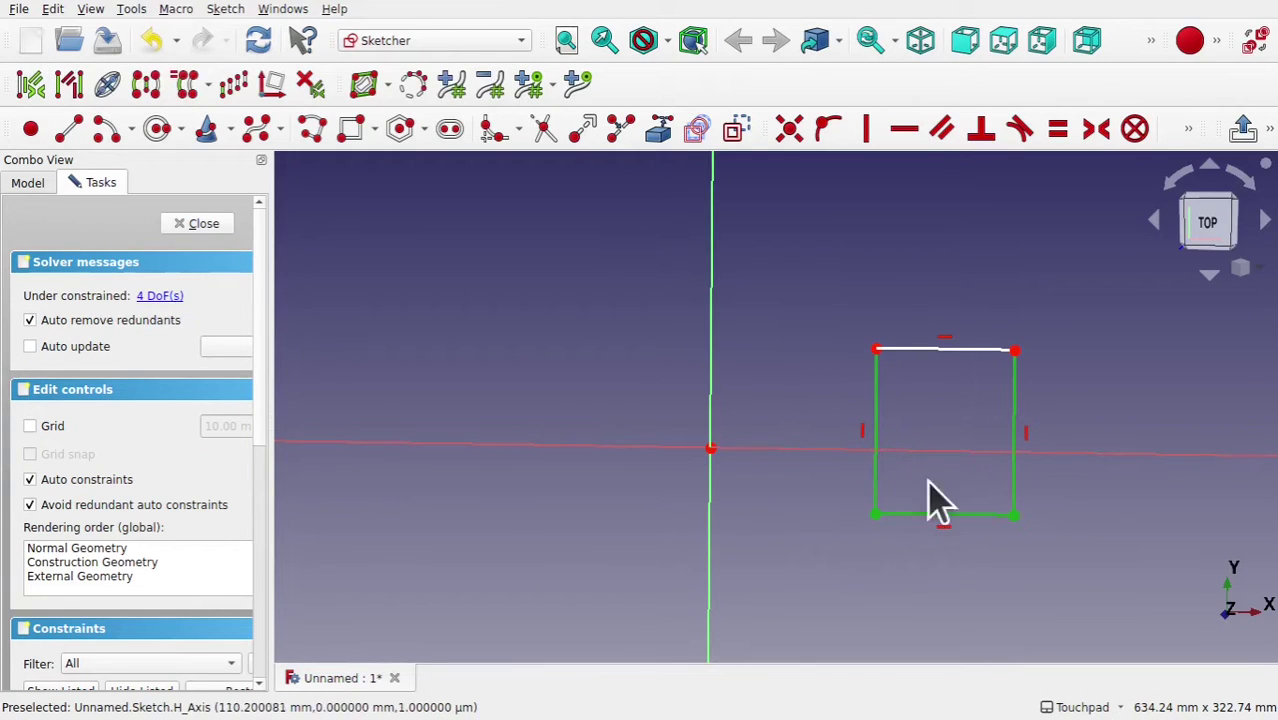
pyautogui.click(956, 436)
pyautogui.moveTo(797, 262); pyautogui.dragTo(1121, 426)
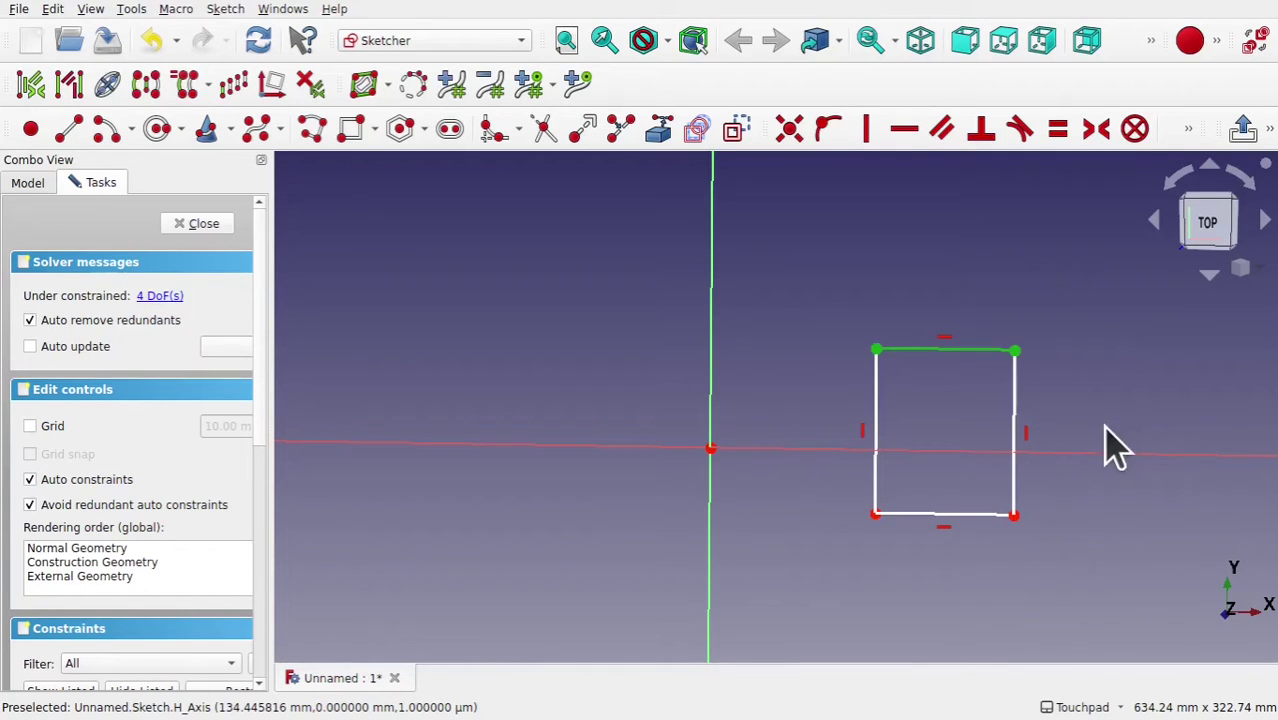
pyautogui.click(1067, 522)
pyautogui.moveTo(1123, 553); pyautogui.dragTo(727, 375)
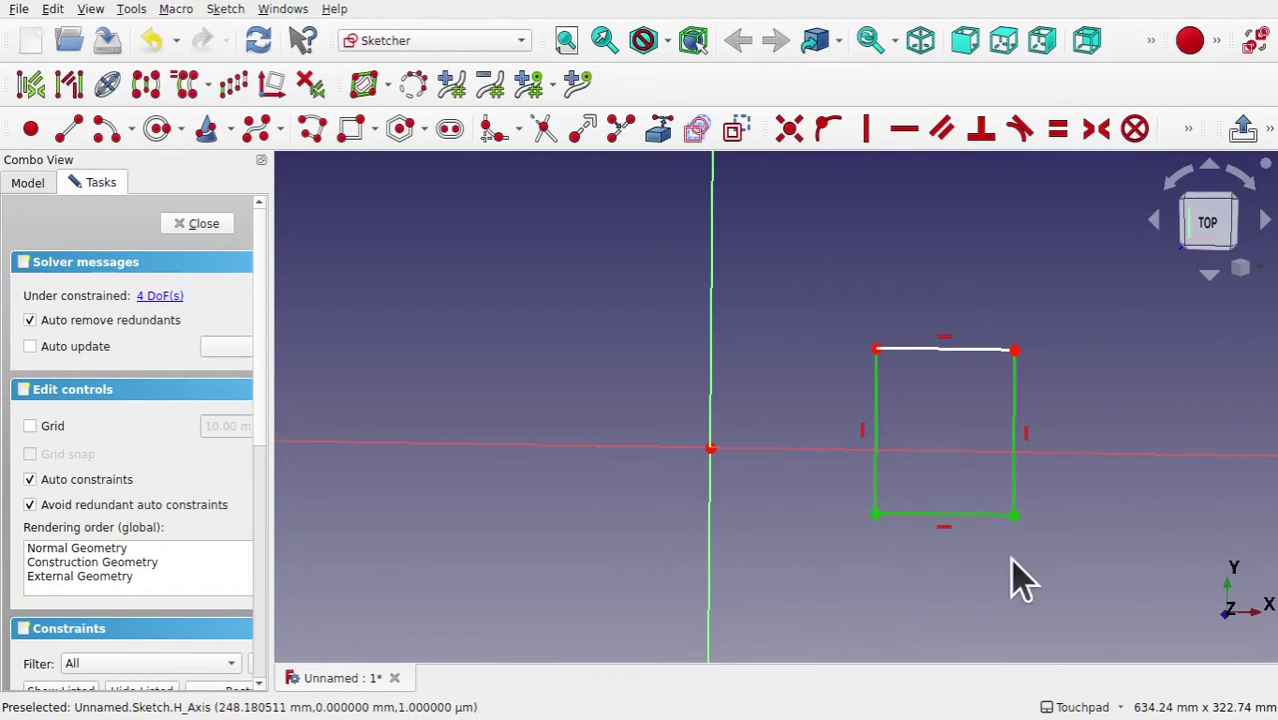
# Combine crossing and enclosing selection windows so the rectangle's bottom, side and top edges are all in the selection.
pyautogui.moveTo(763, 303); pyautogui.dragTo(1082, 401)
pyautogui.click(1080, 404)
pyautogui.moveTo(1076, 552); pyautogui.dragTo(764, 392)
pyautogui.moveTo(740, 286); pyautogui.dragTo(1093, 408)
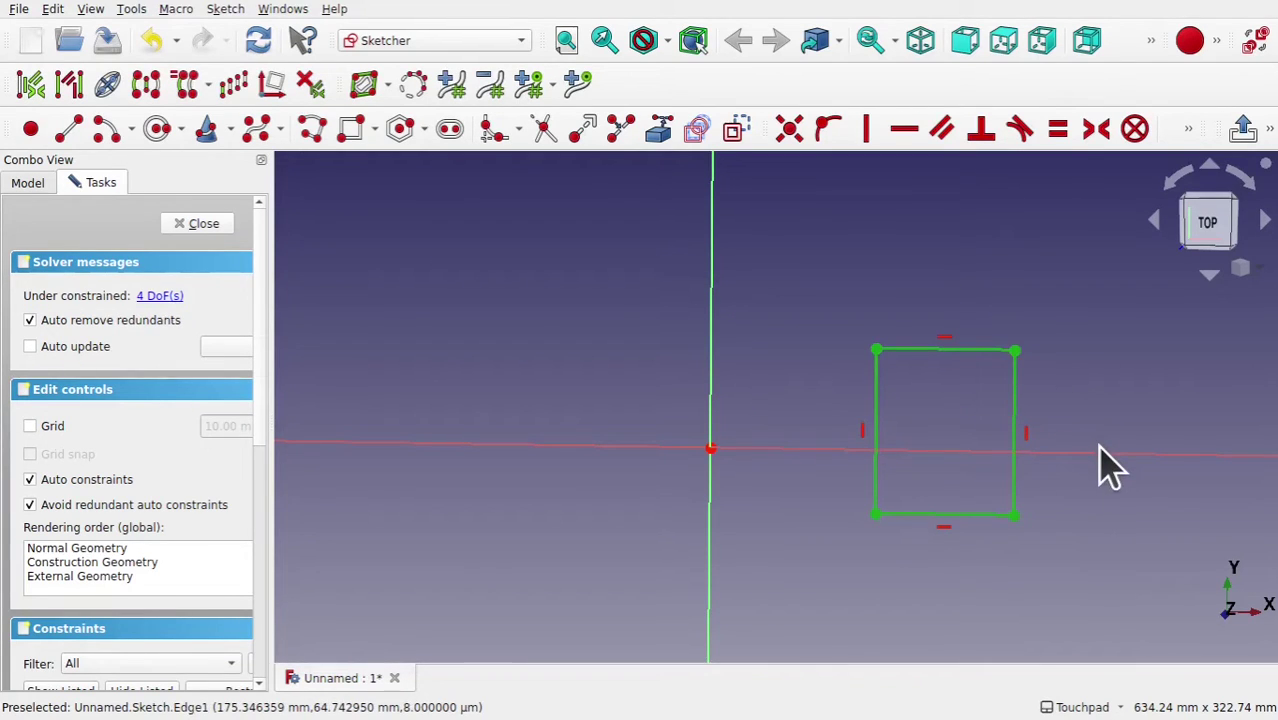
pyautogui.click(1086, 388)
pyautogui.moveTo(1118, 565); pyautogui.dragTo(762, 408)
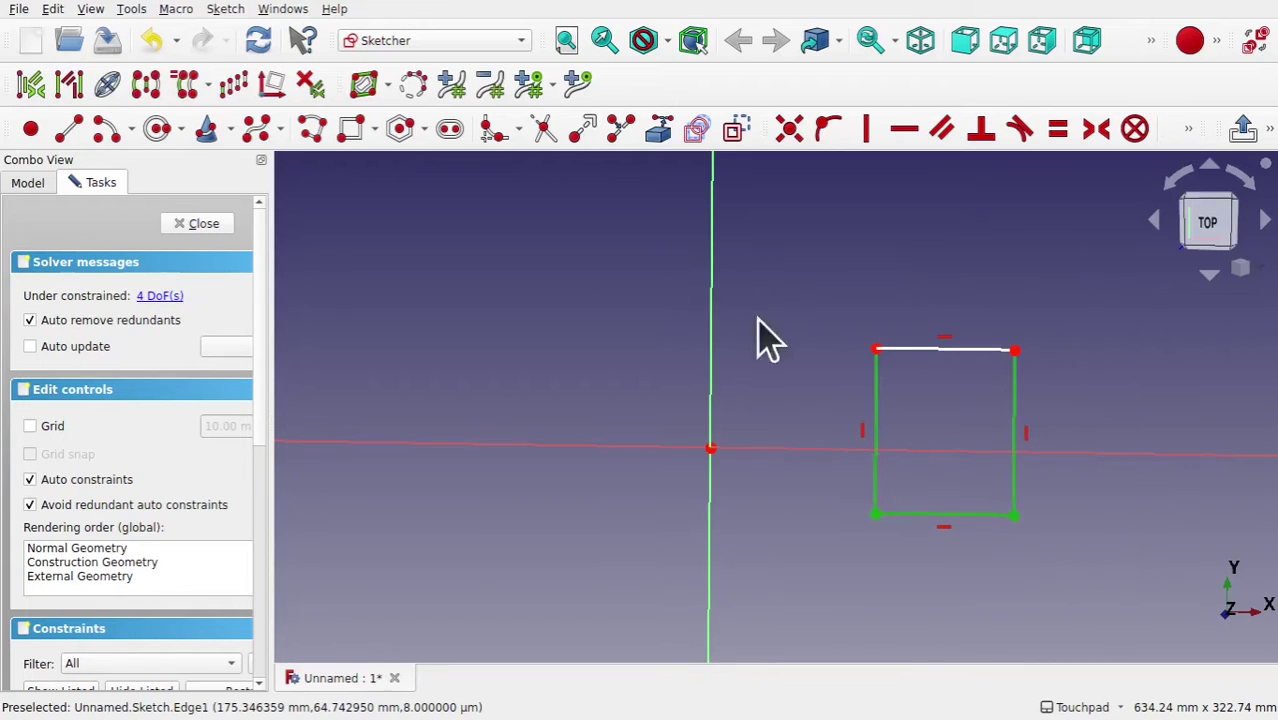
pyautogui.moveTo(756, 285); pyautogui.dragTo(1130, 416)
# Reselect the whole rectangle and move it by its upper-left corner to the left of the vertical axis.
pyautogui.click(796, 290)
pyautogui.moveTo(796, 286); pyautogui.dragTo(1130, 586)
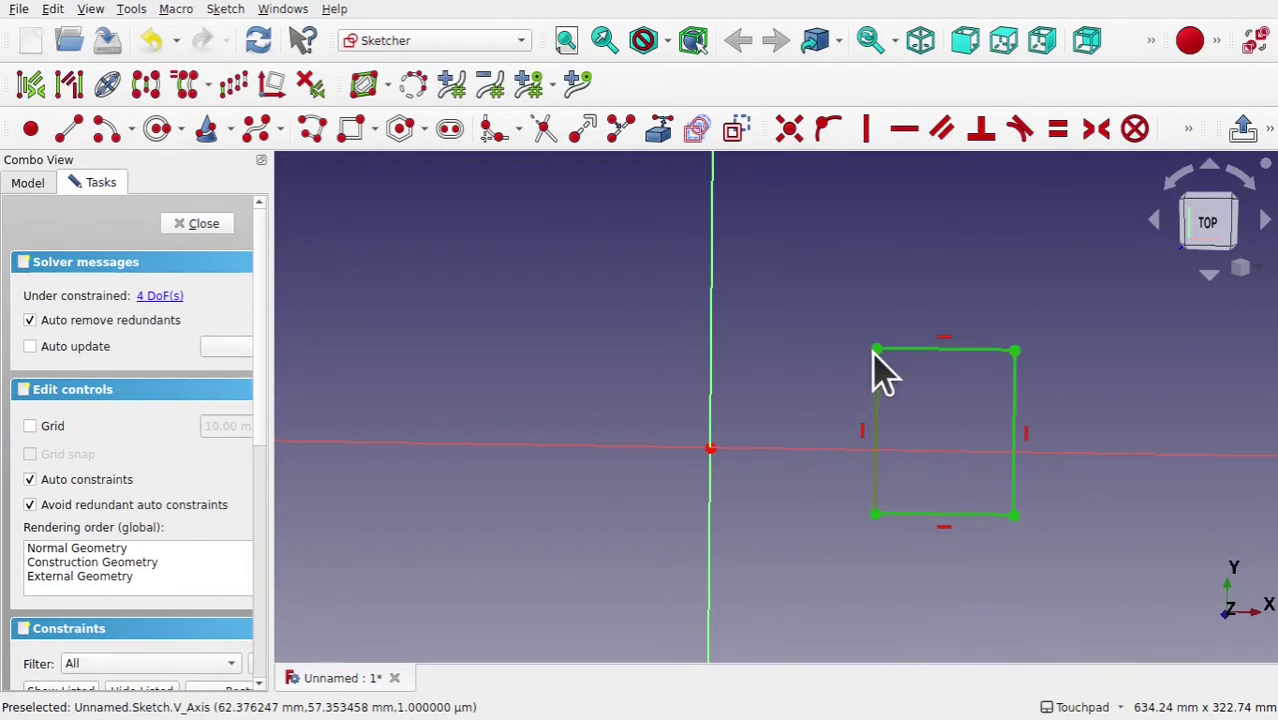
pyautogui.press('z')
pyautogui.press('c')
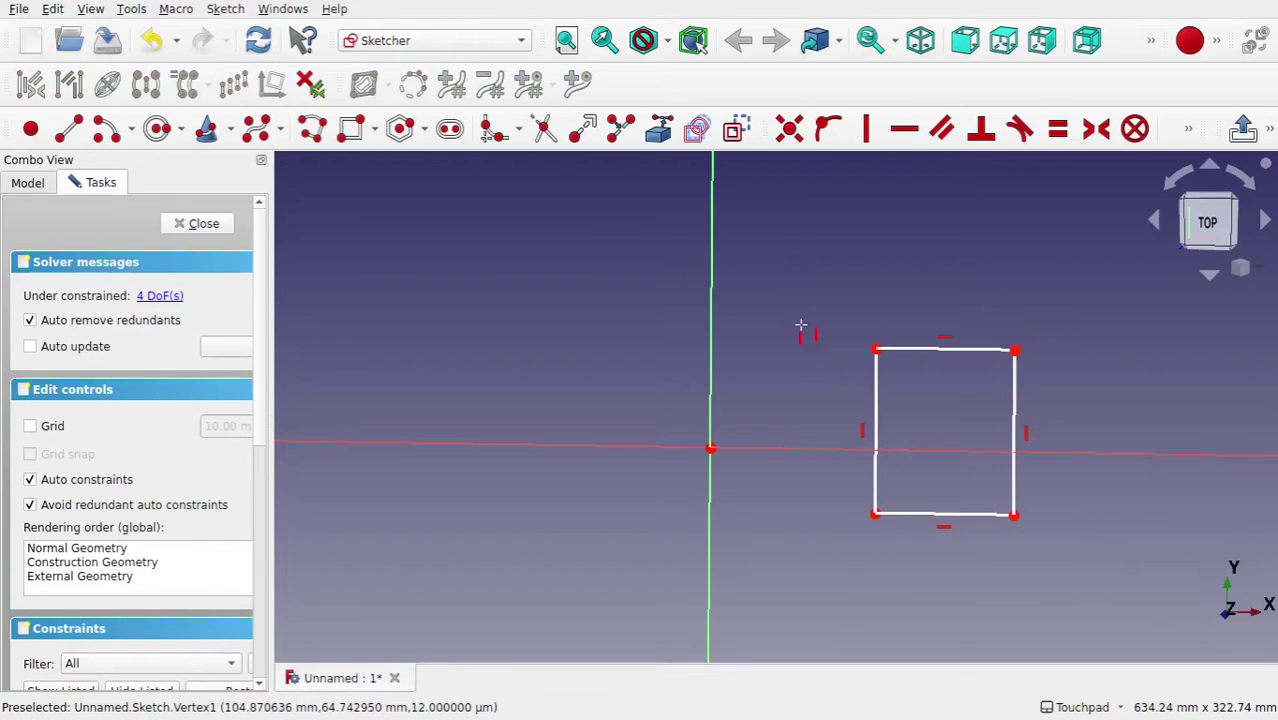
pyautogui.click(468, 319)
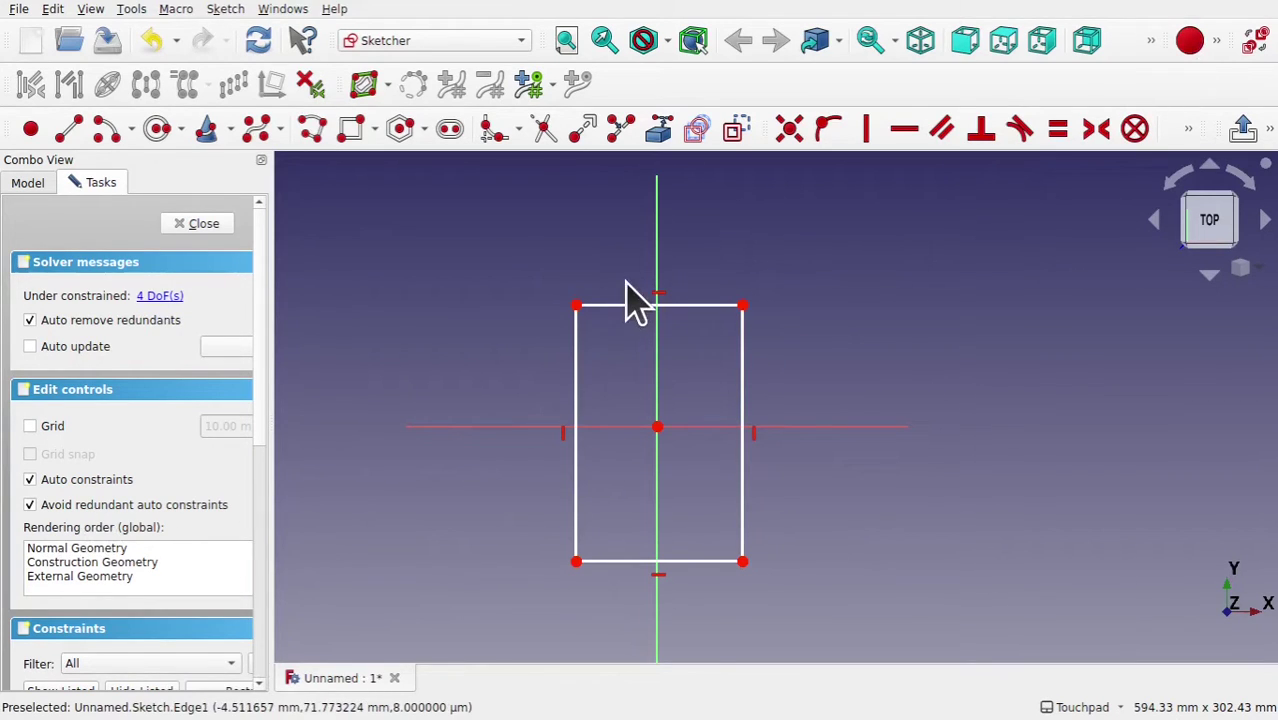
# Select the whole rectangle and move it so its upper-left corner lands on the vertical axis above the origin.
pyautogui.moveTo(537, 249)
pyautogui.mouseDown()
pyautogui.moveTo(765, 514)
pyautogui.moveTo(800, 621)
pyautogui.mouseUp()
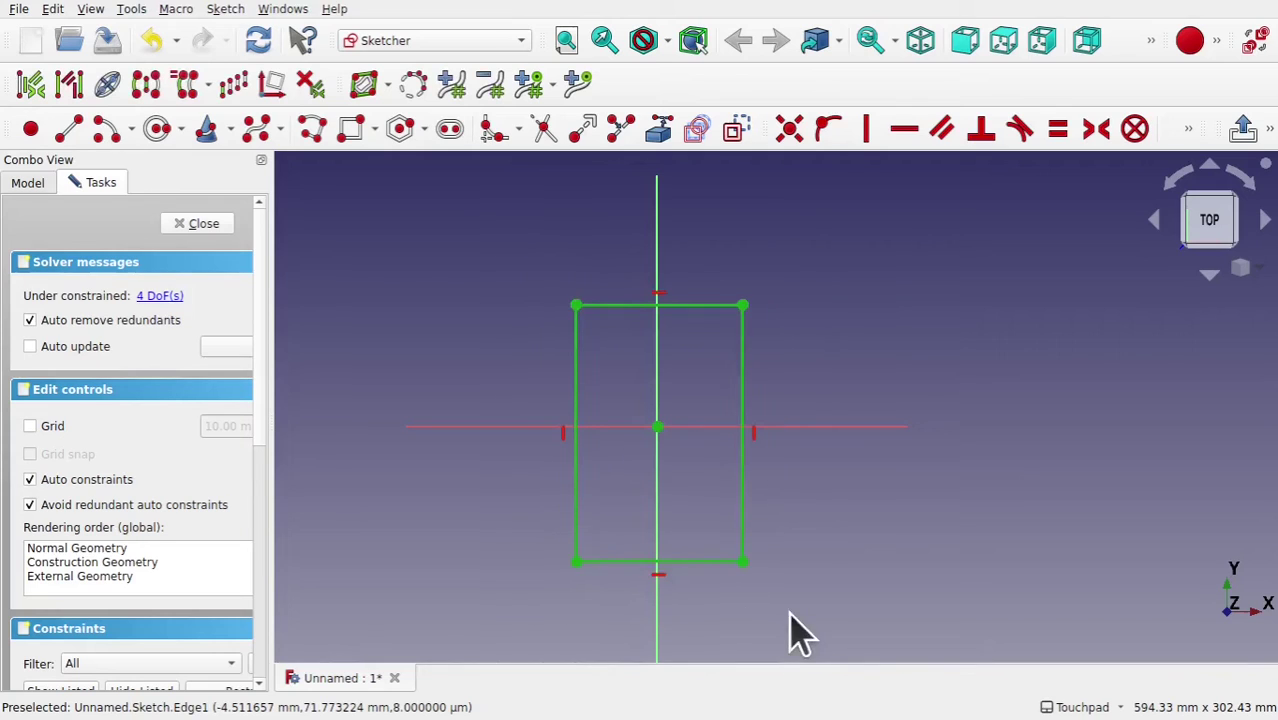
pyautogui.click(577, 305)
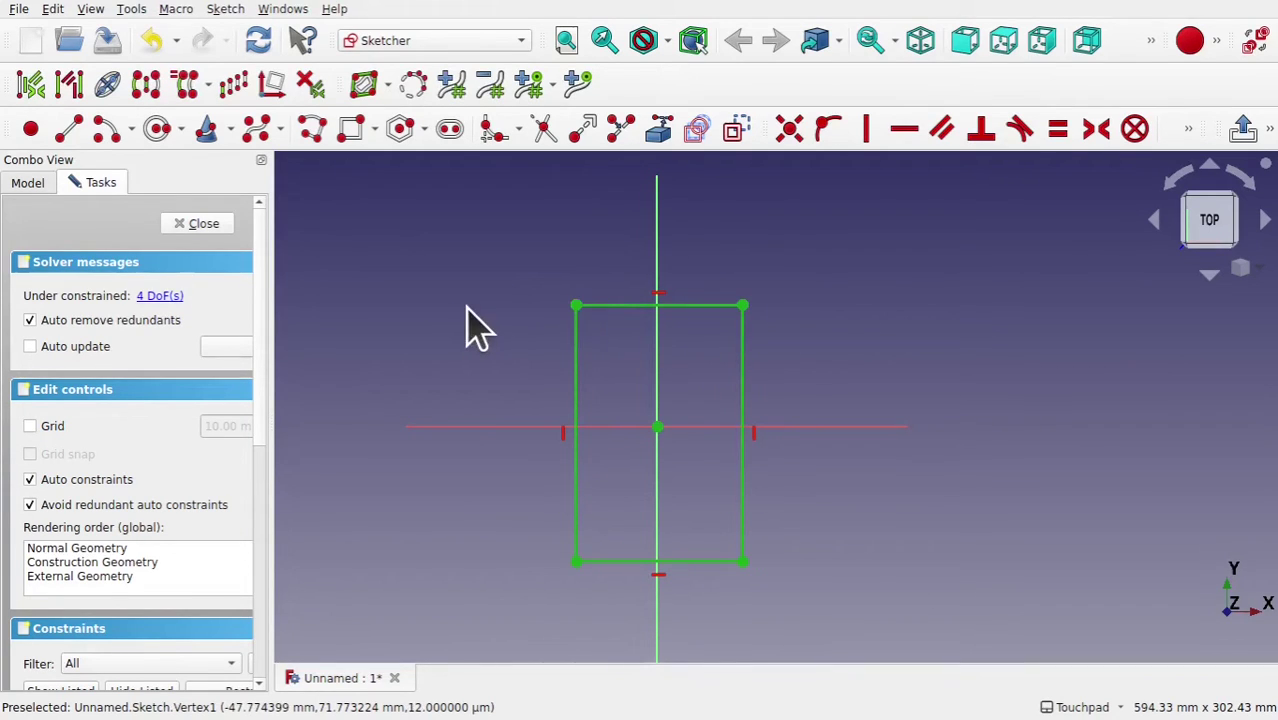
pyautogui.press('g')
pyautogui.press('l')
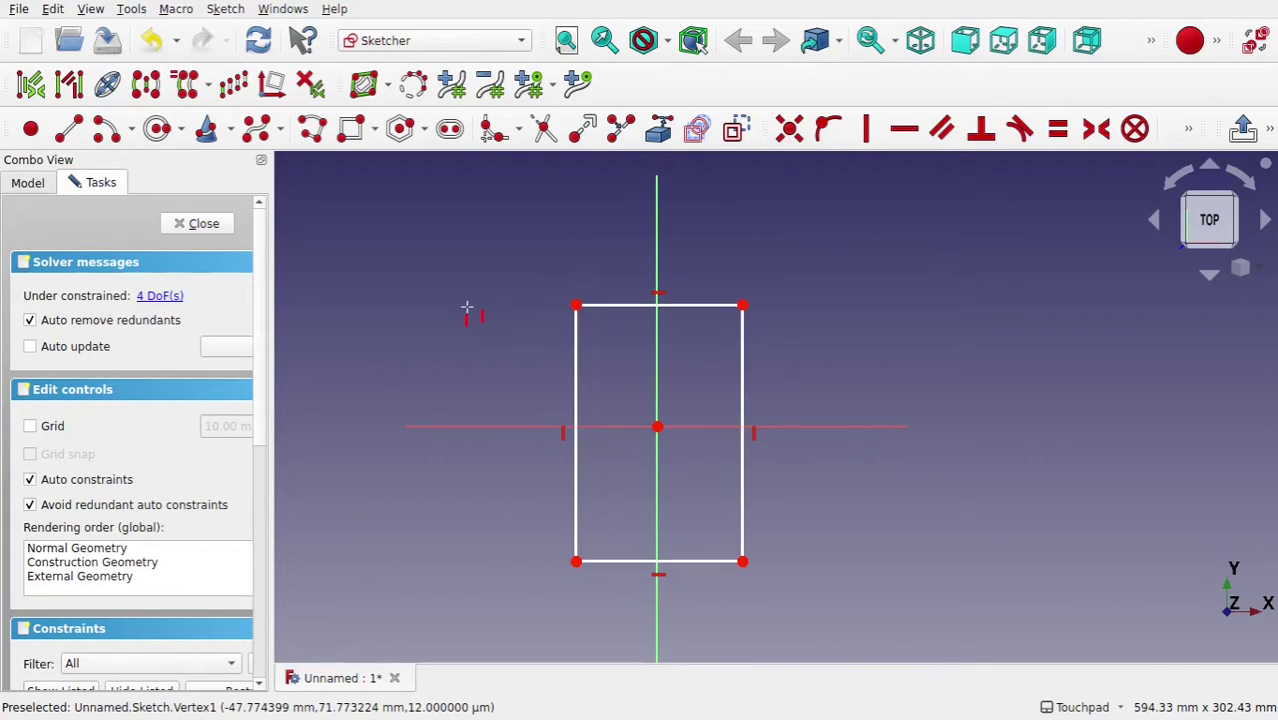
pyautogui.click(577, 305)
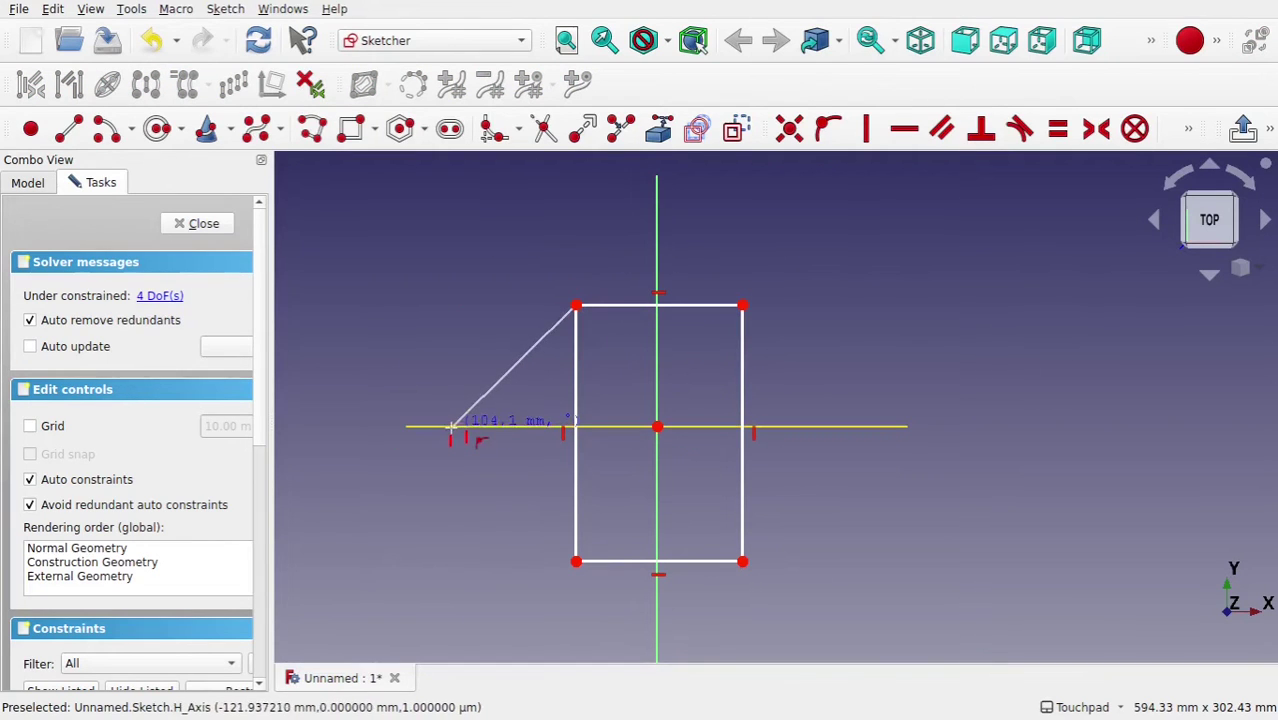
pyautogui.click(657, 232)
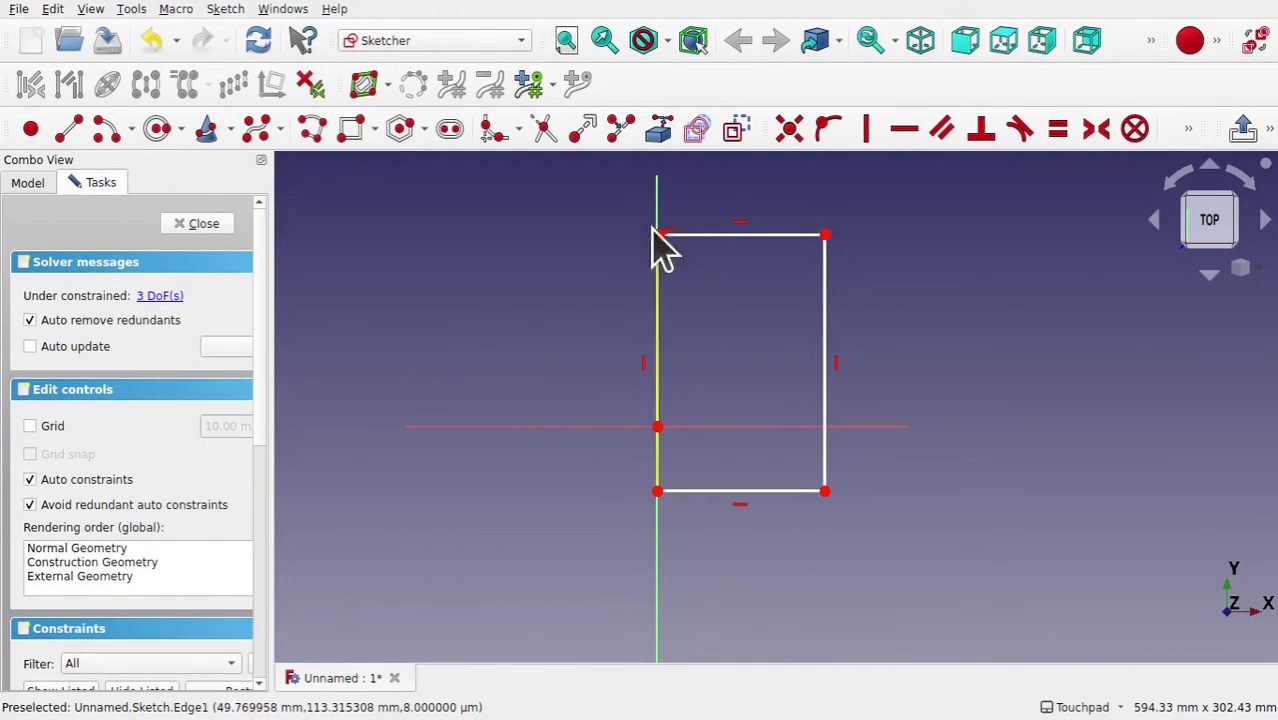
# Undo the automatic constraint to the vertical axis and stretch the rectangle's left edge well past the axis to the left.
pyautogui.hotkey('ctrl', 'z')
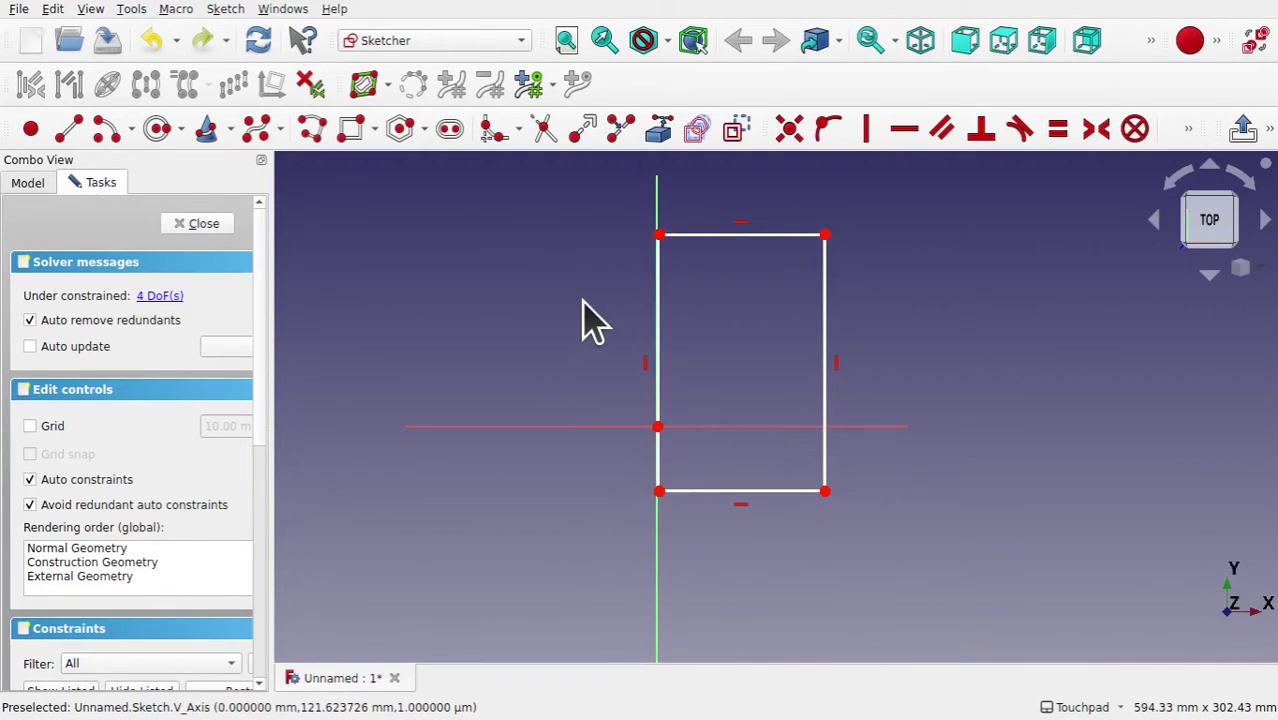
pyautogui.click(665, 298)
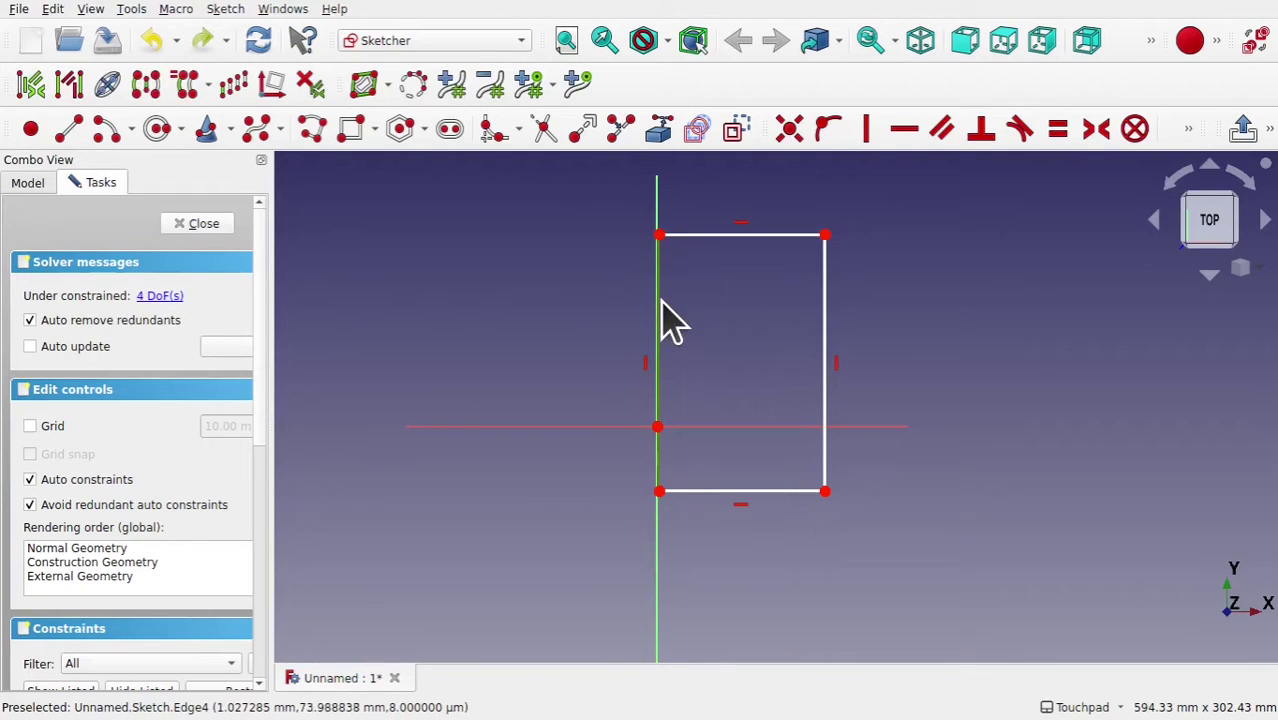
pyautogui.moveTo(662, 300); pyautogui.dragTo(491, 380)
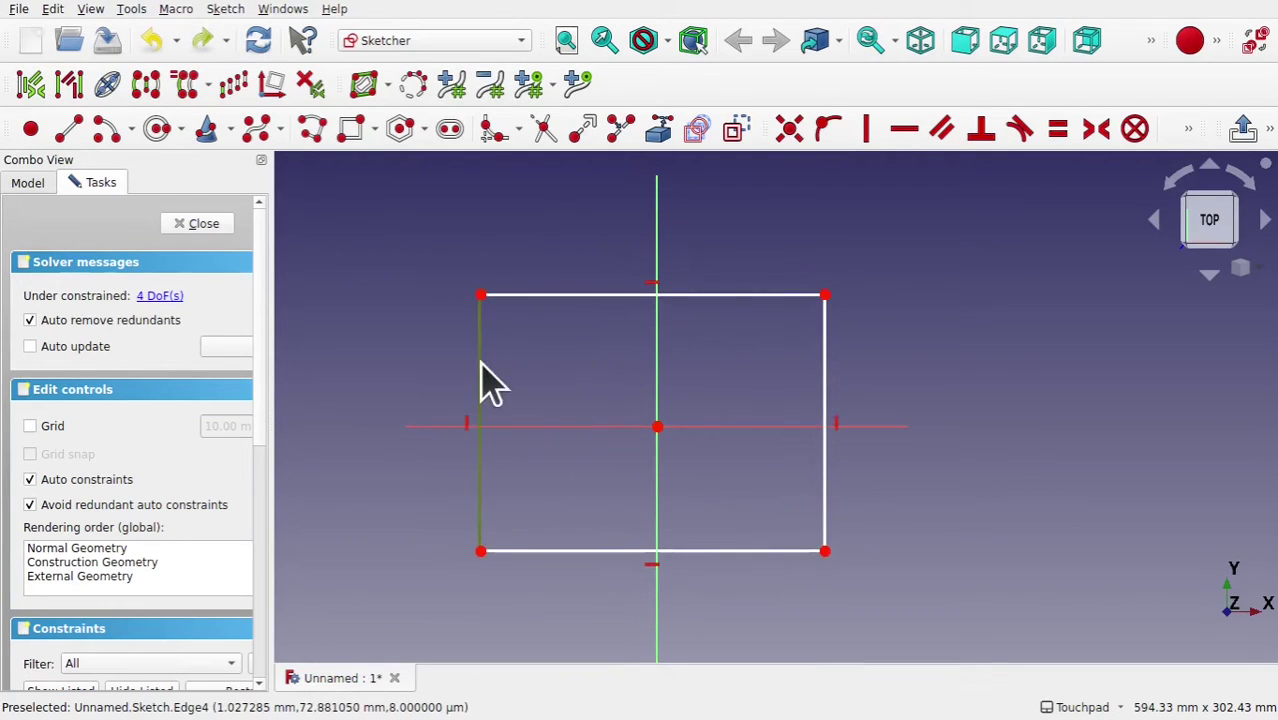
pyautogui.click(491, 234)
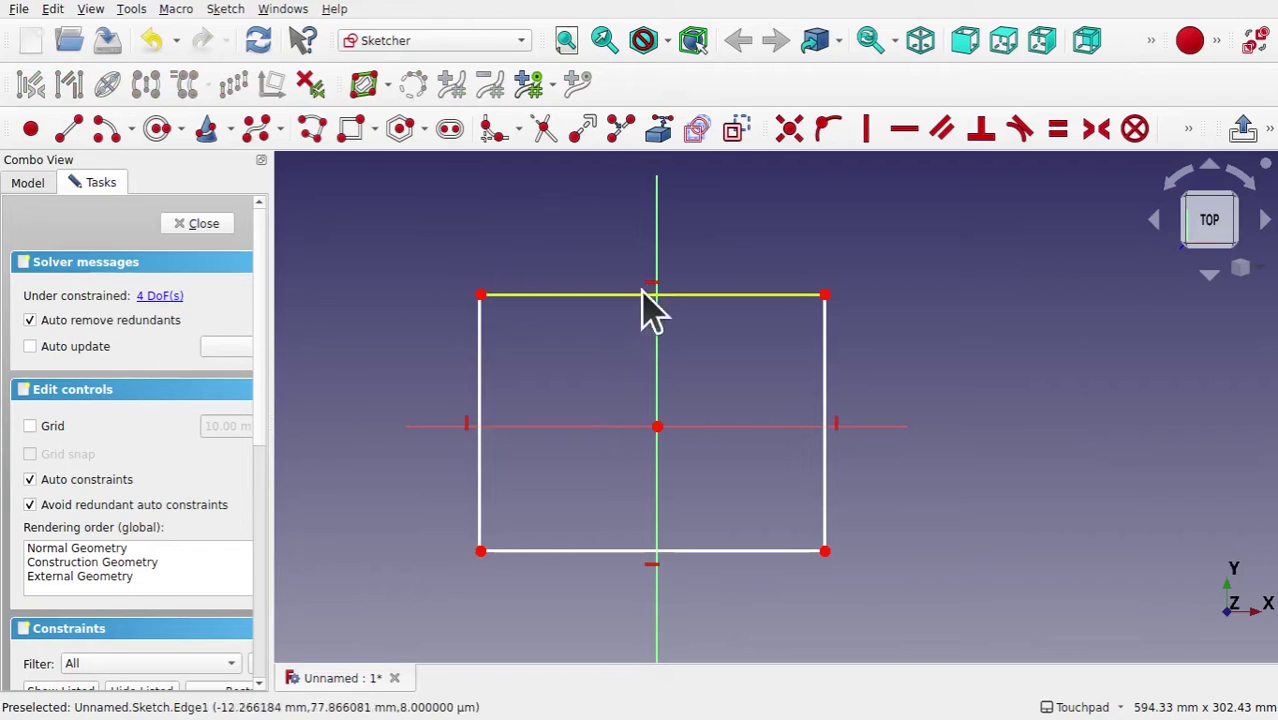
# Move only the rectangle's top edge about 70 mm up and to the right, with its upper-left corner as reference point.
pyautogui.click(535, 295)
pyautogui.click(481, 295)
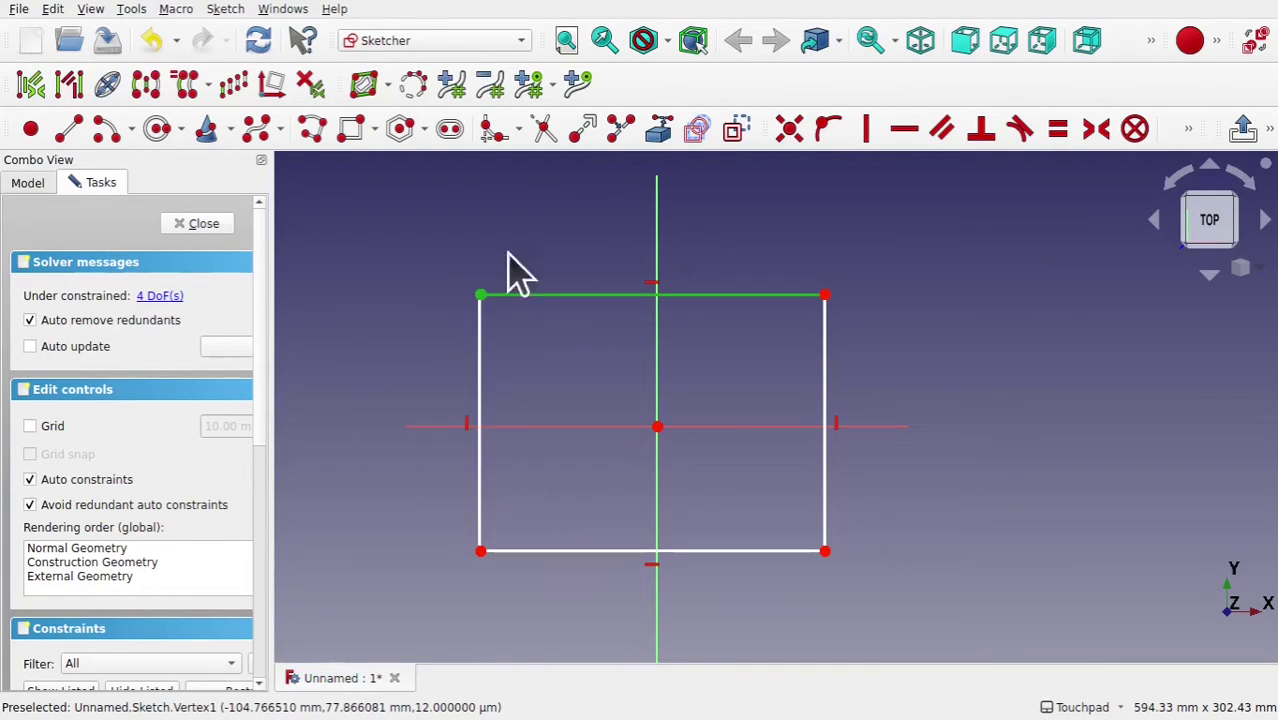
pyautogui.press('l')
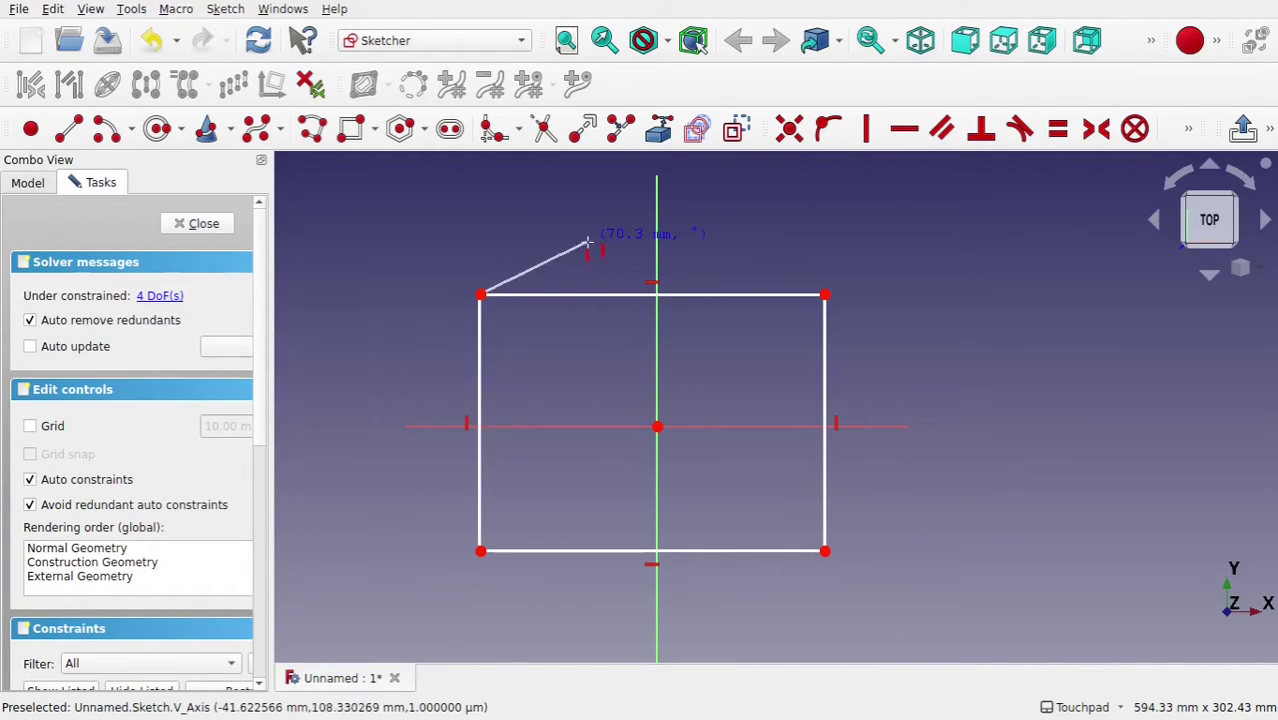
pyautogui.press('Escape')
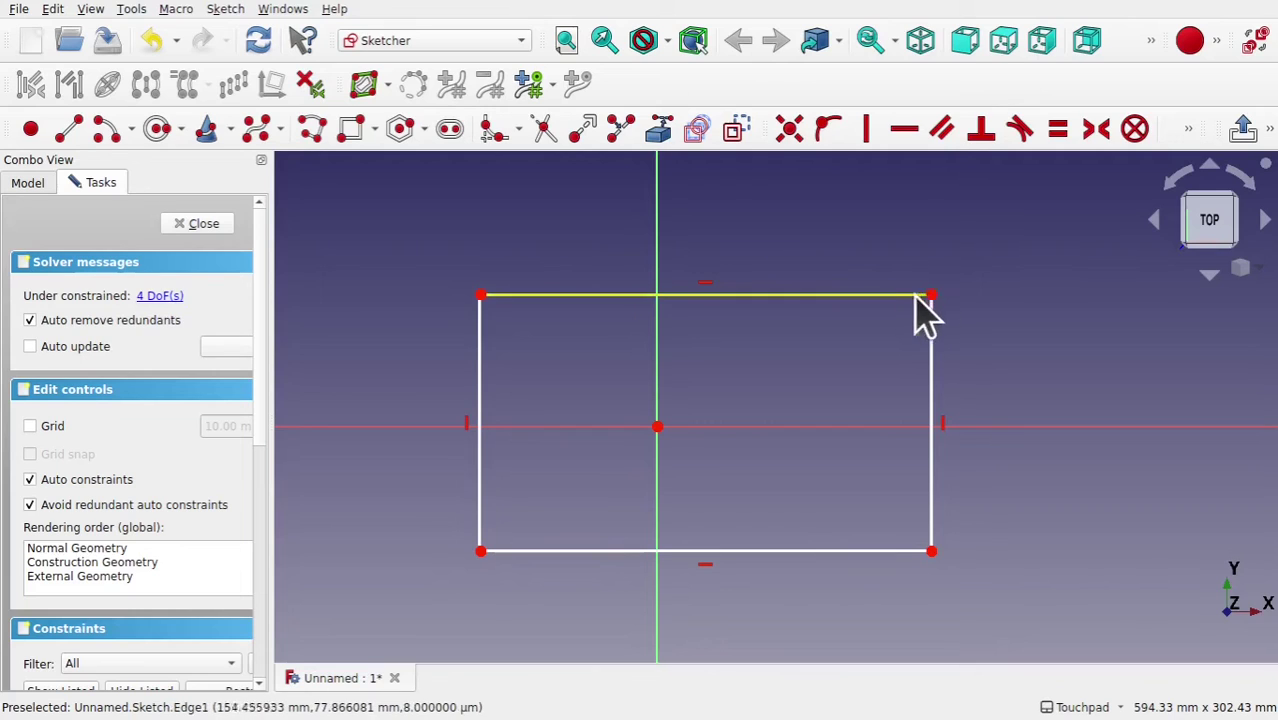
# Move only the rectangle's top edge horizontally to the left, with its upper-left corner as reference point.
pyautogui.click(524, 296)
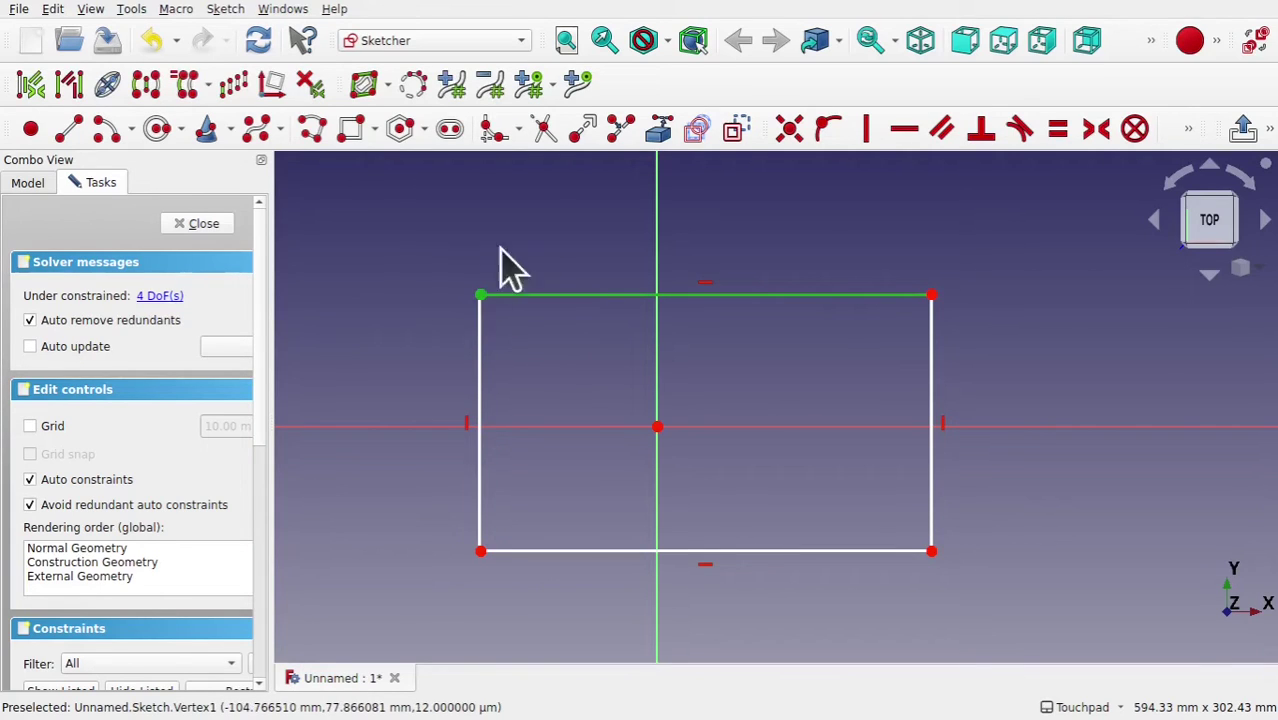
pyautogui.press('v')
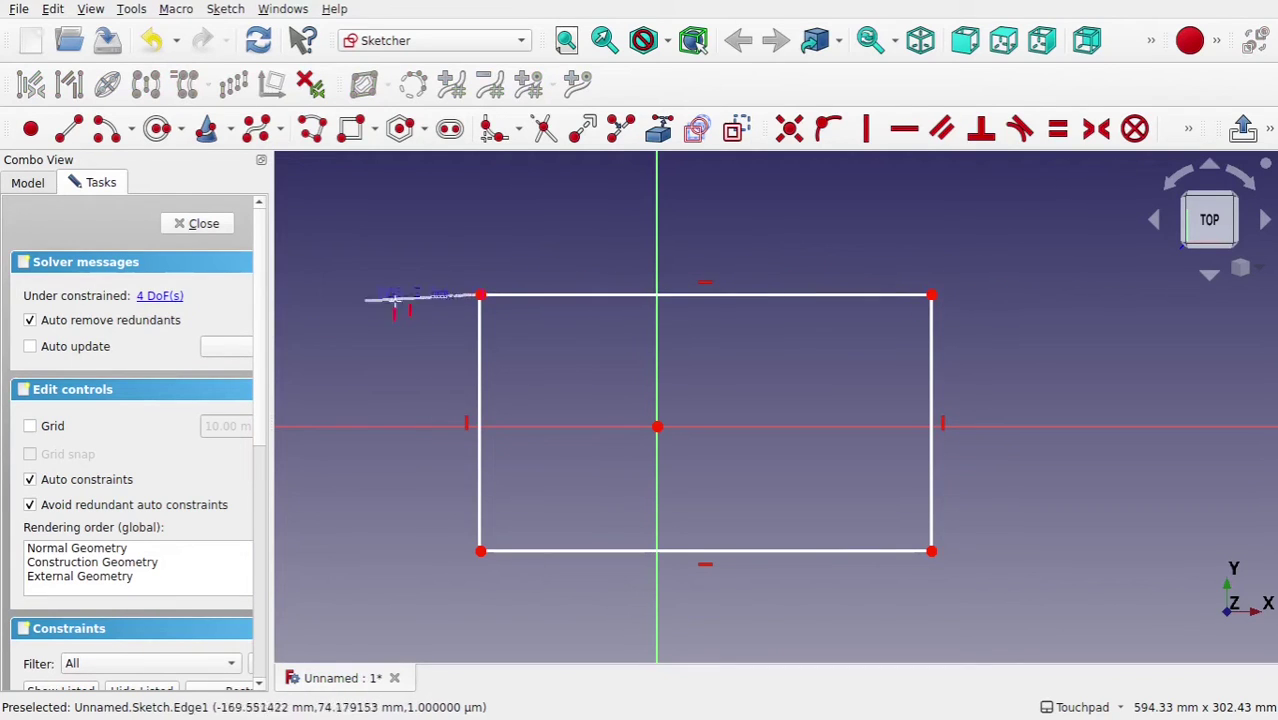
pyautogui.click(411, 294)
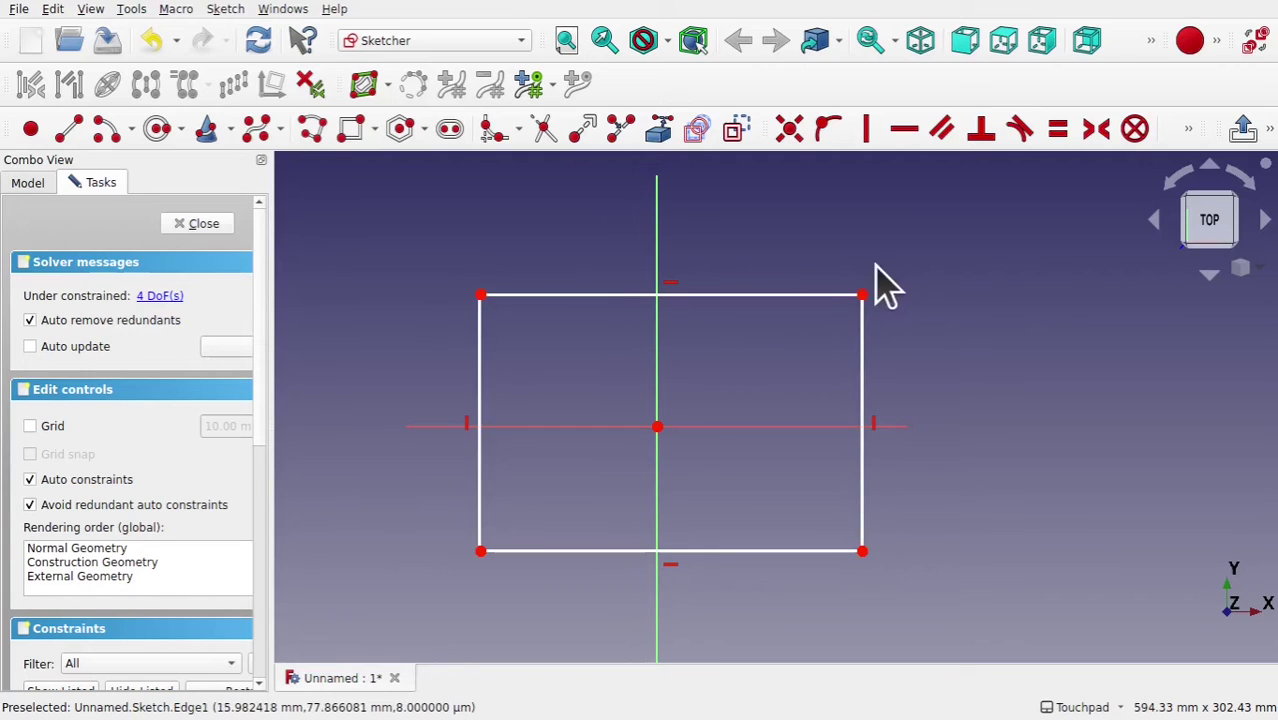
# Place a sketch point just above the rectangle's upper-right corner as a position marker.
pyautogui.click(31, 128)
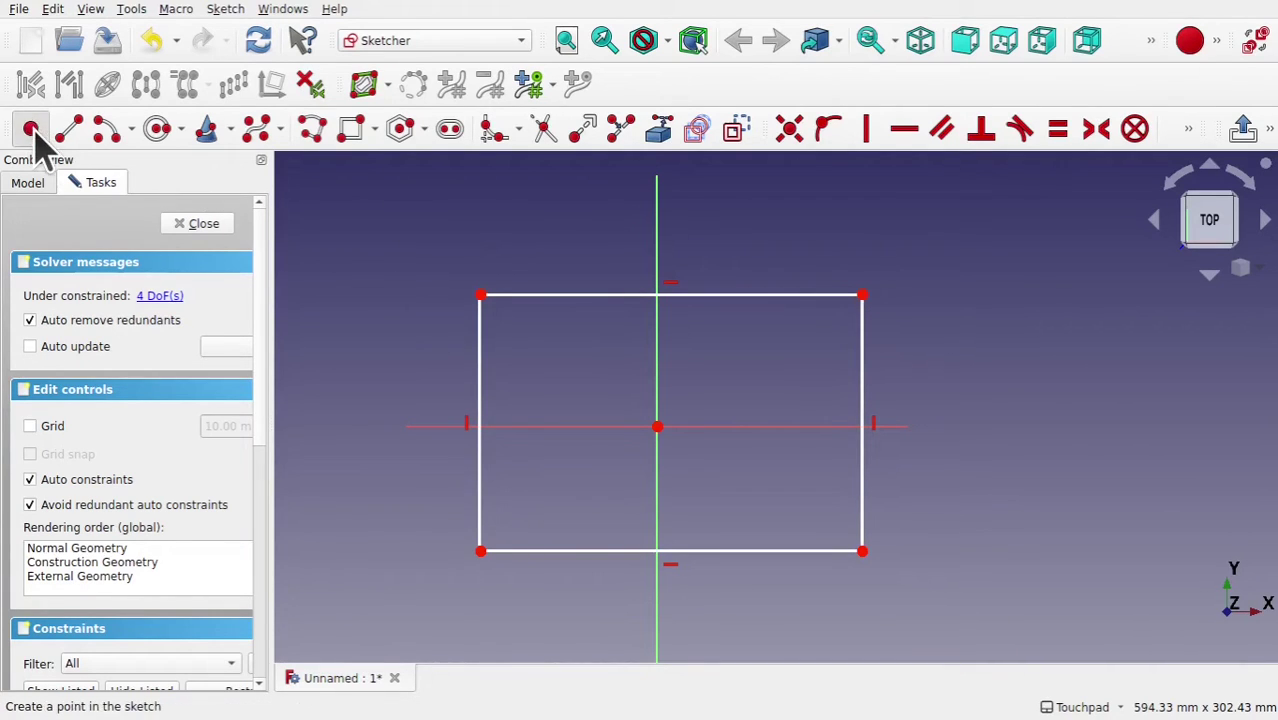
pyautogui.click(862, 258)
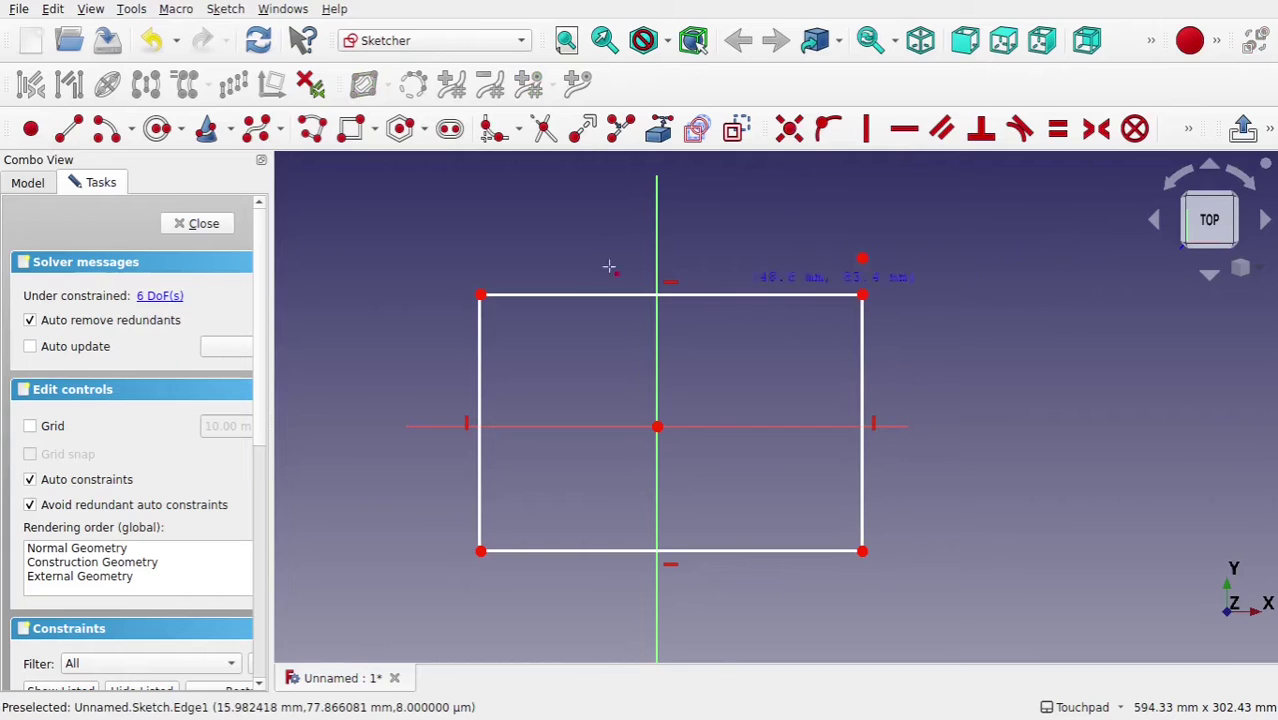
pyautogui.rightClick(553, 235)
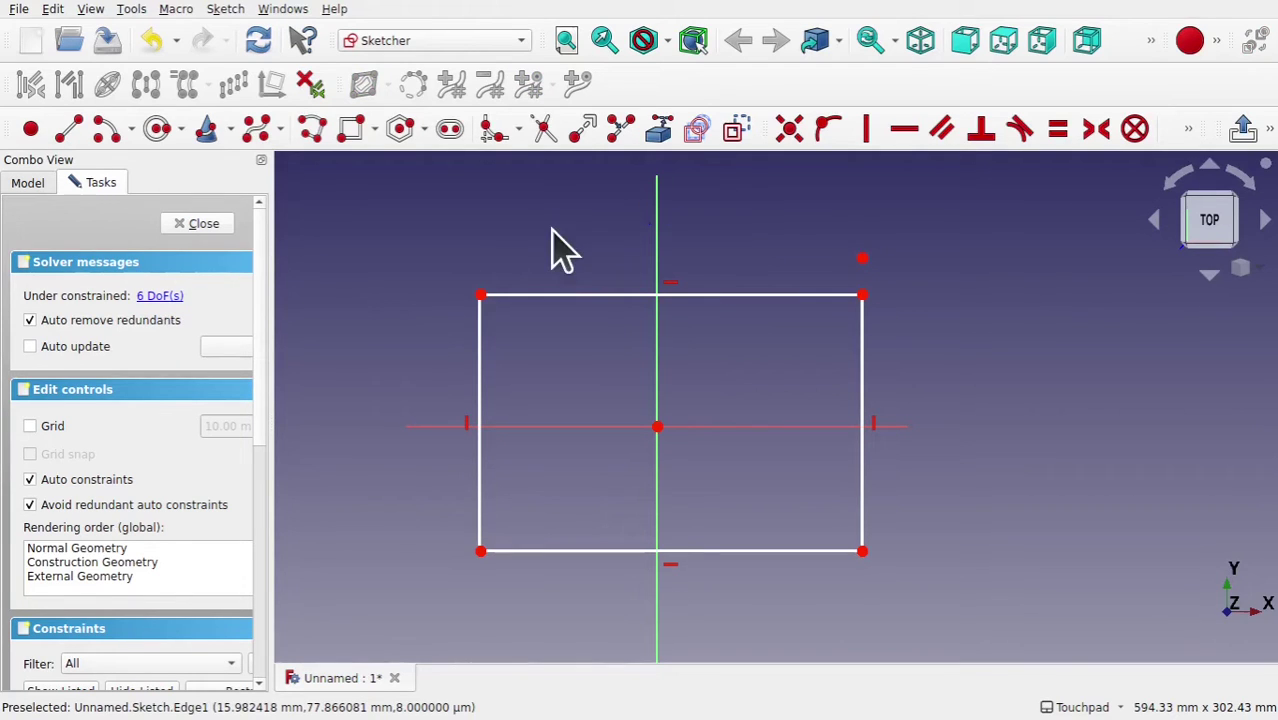
# Move the top edge again by its upper-left corner, about 30 mm horizontally to the left.
pyautogui.click(510, 295)
pyautogui.click(481, 295)
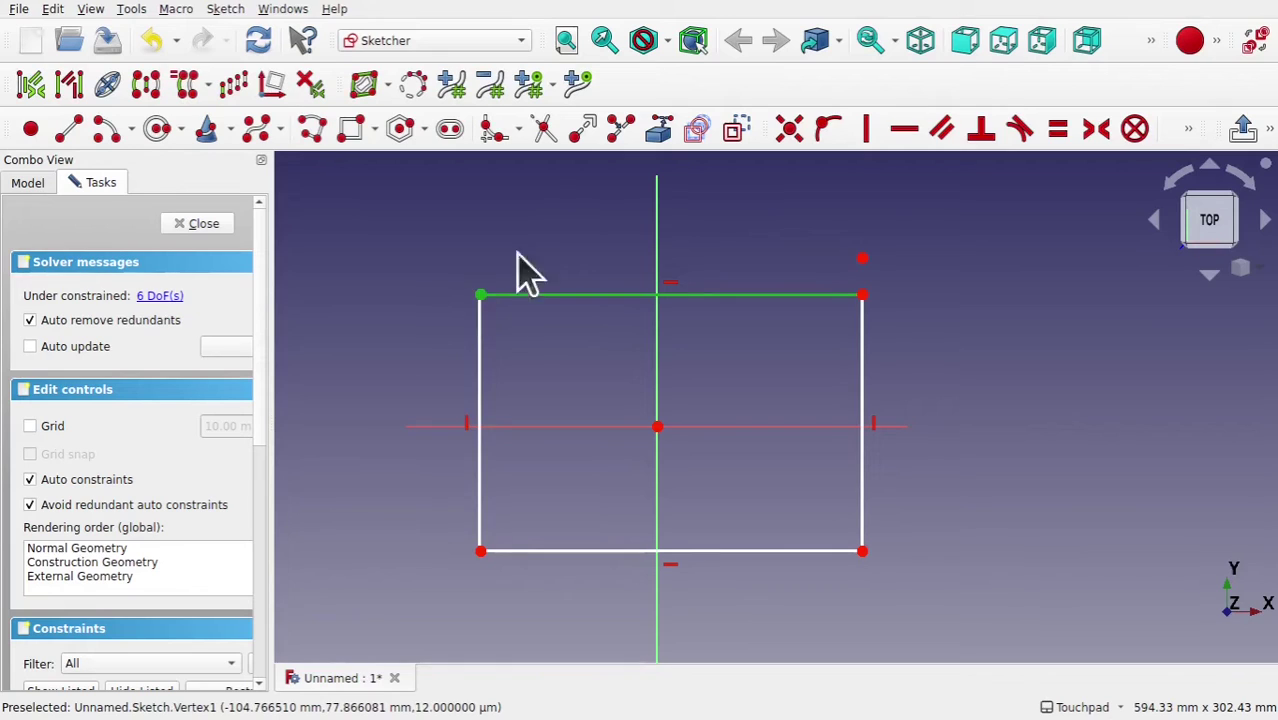
pyautogui.press('z')
pyautogui.press('c')
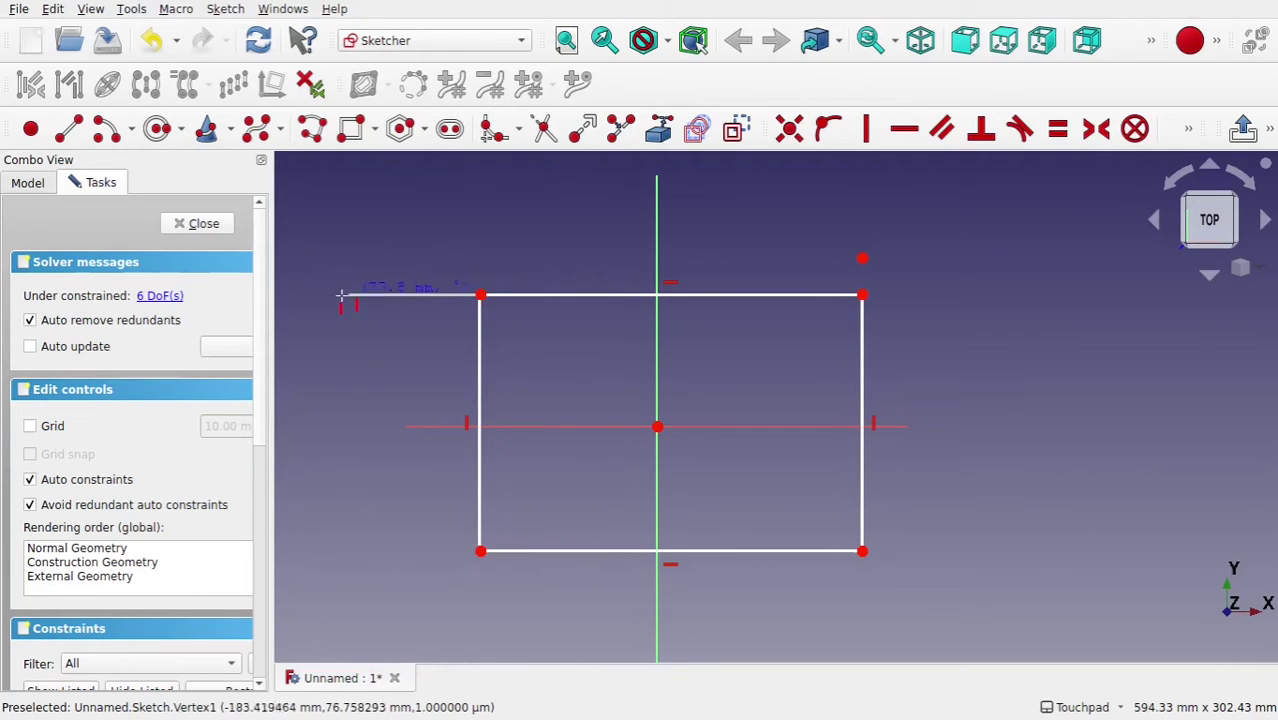
pyautogui.click(428, 293)
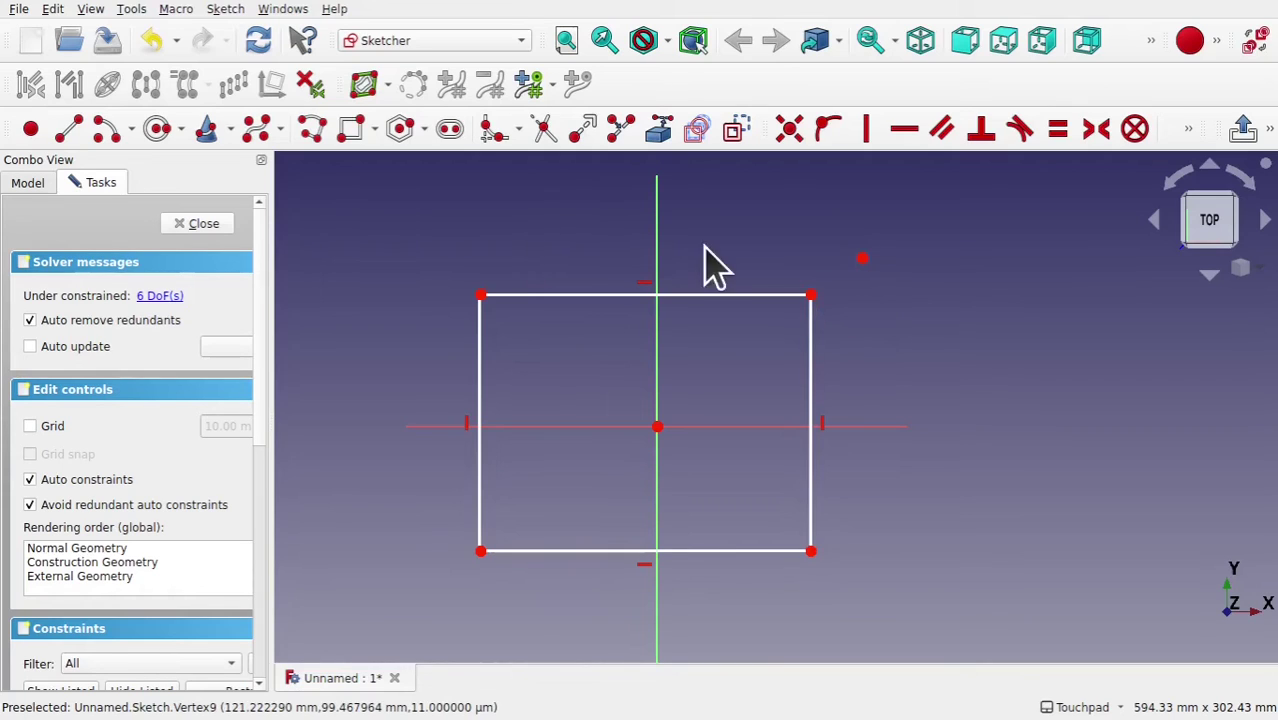
# Measure the horizontal distance from the rectangle's upper-right corner to the marker point without keeping the dimension, and delete the point.
pyautogui.click(811, 295)
pyautogui.click(862, 258)
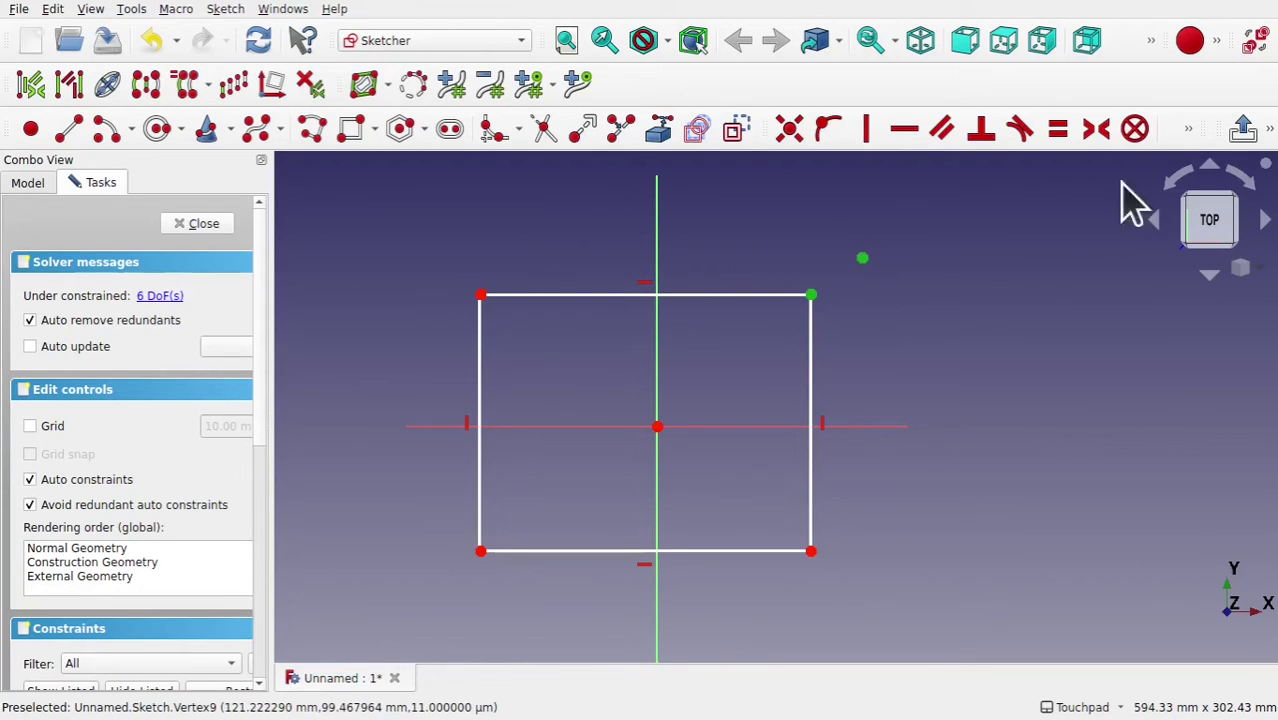
pyautogui.click(1188, 129)
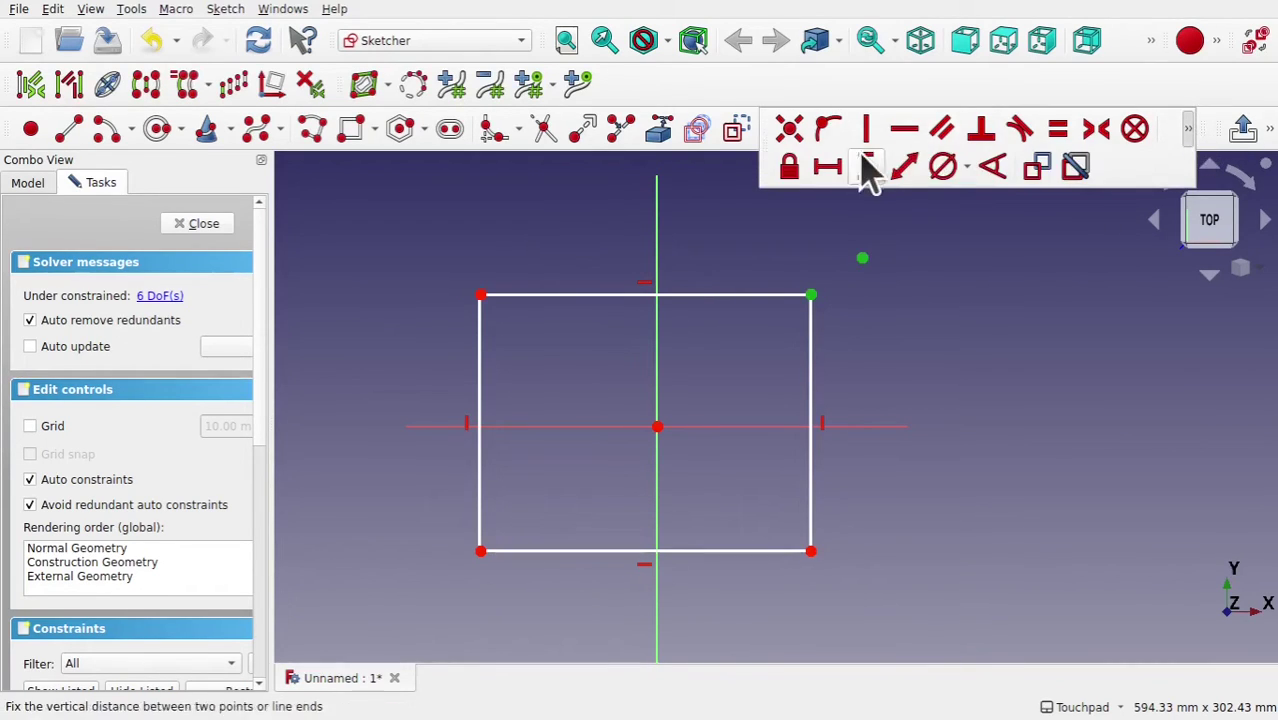
pyautogui.click(830, 166)
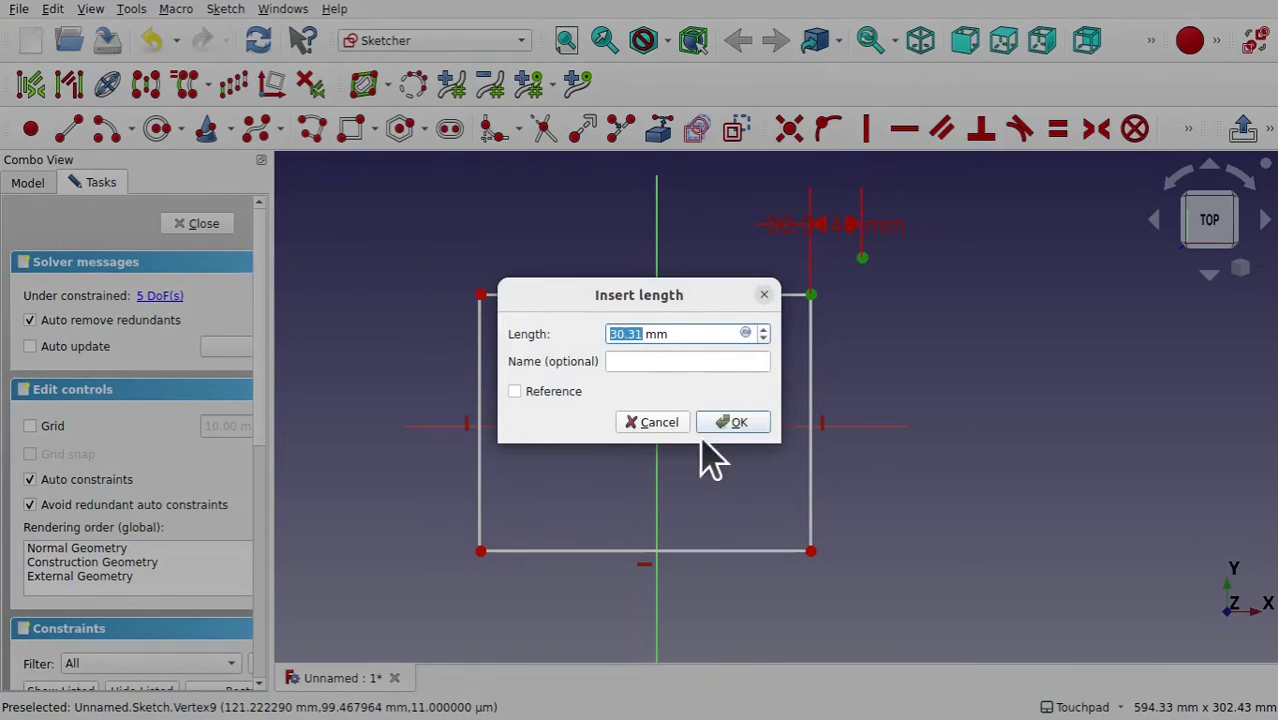
pyautogui.click(656, 424)
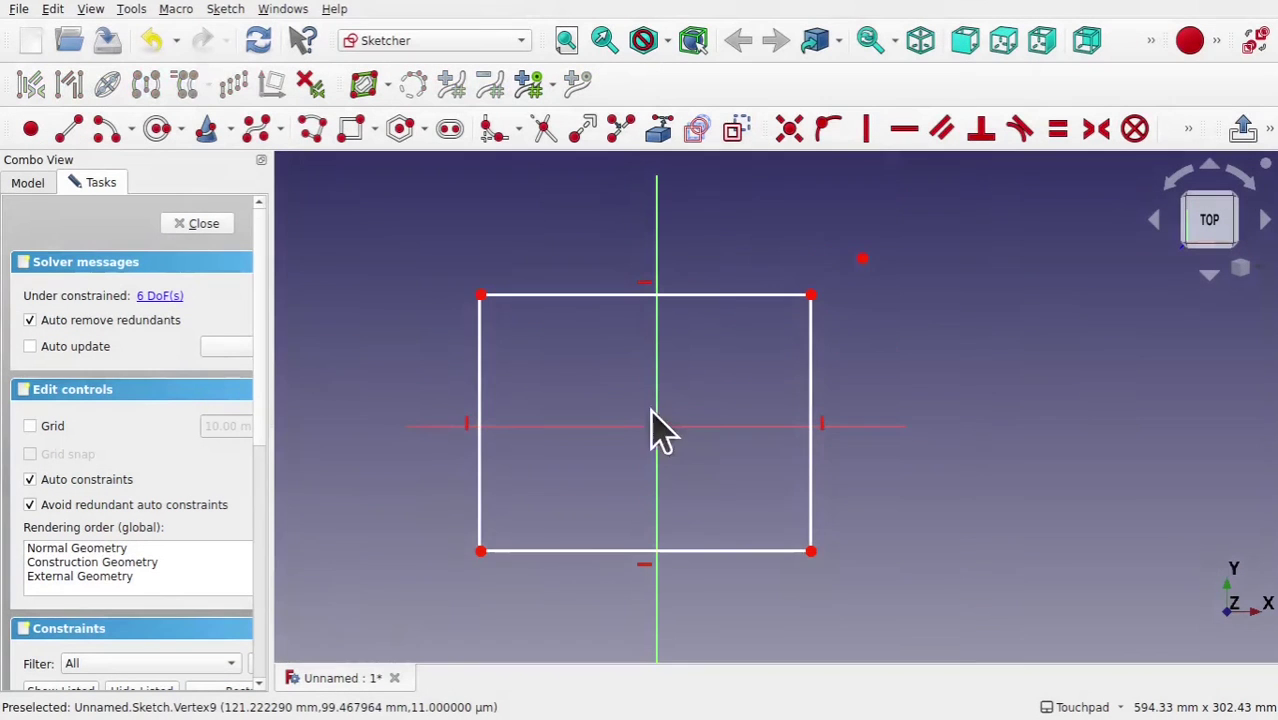
pyautogui.click(862, 258)
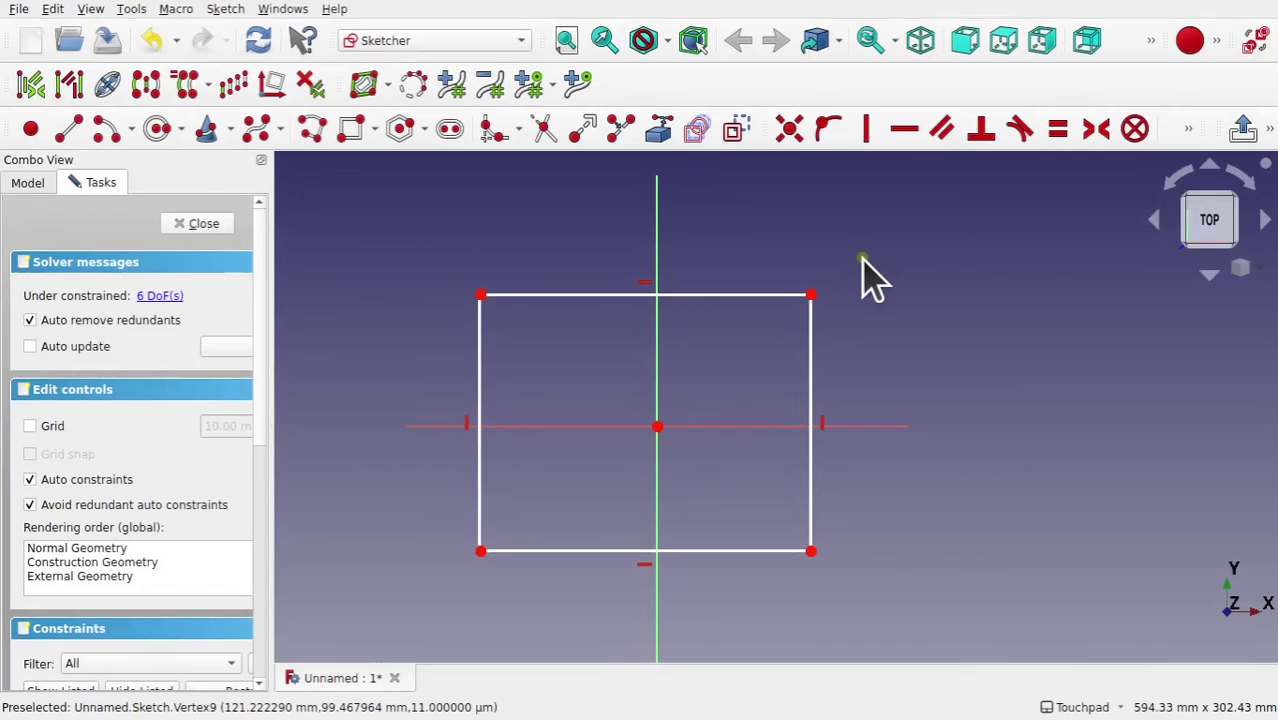
pyautogui.press('Delete')
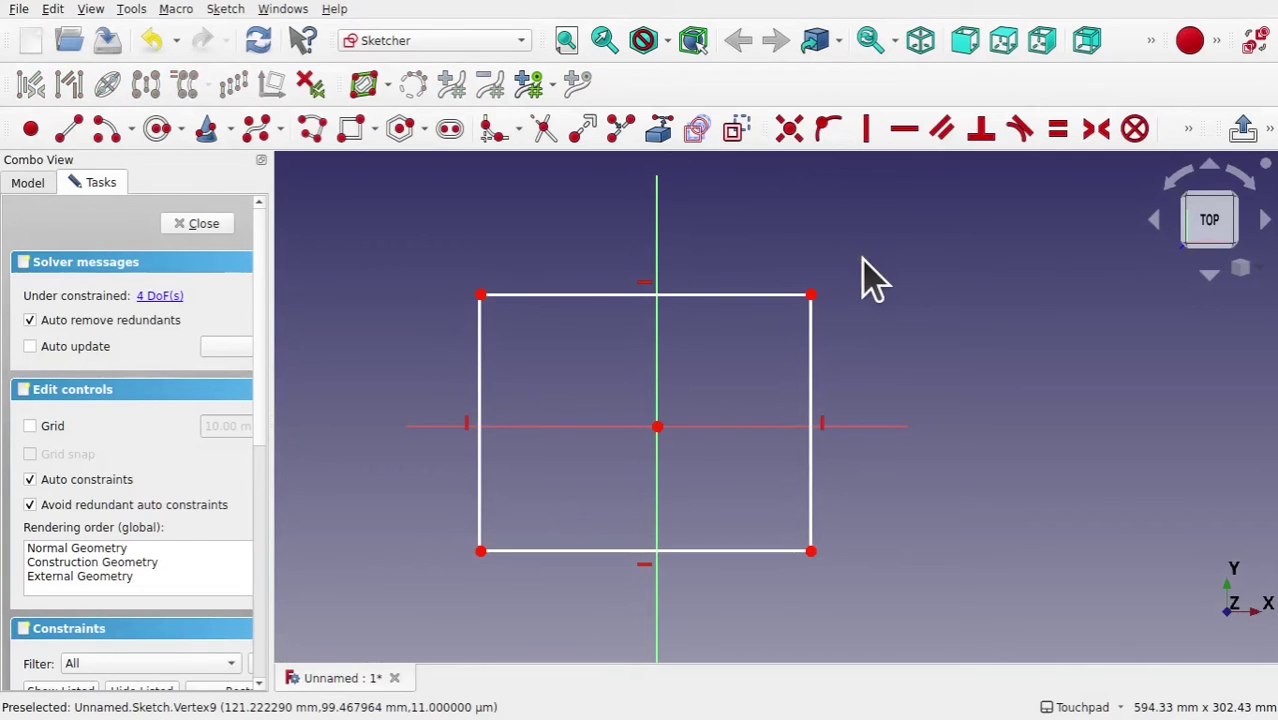
# Constrain the horizontal length of the rectangle's top edge to 150 mm.
pyautogui.click(618, 295)
pyautogui.click(1188, 129)
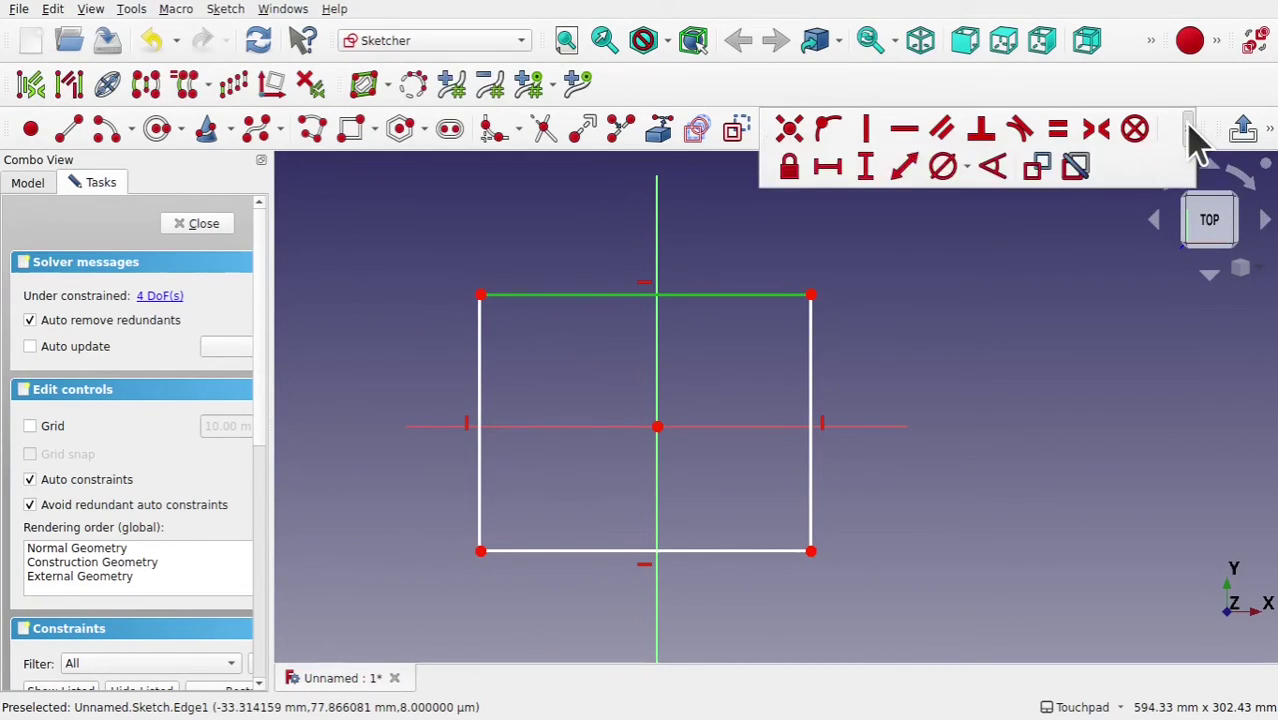
pyautogui.click(820, 172)
pyautogui.write('150')
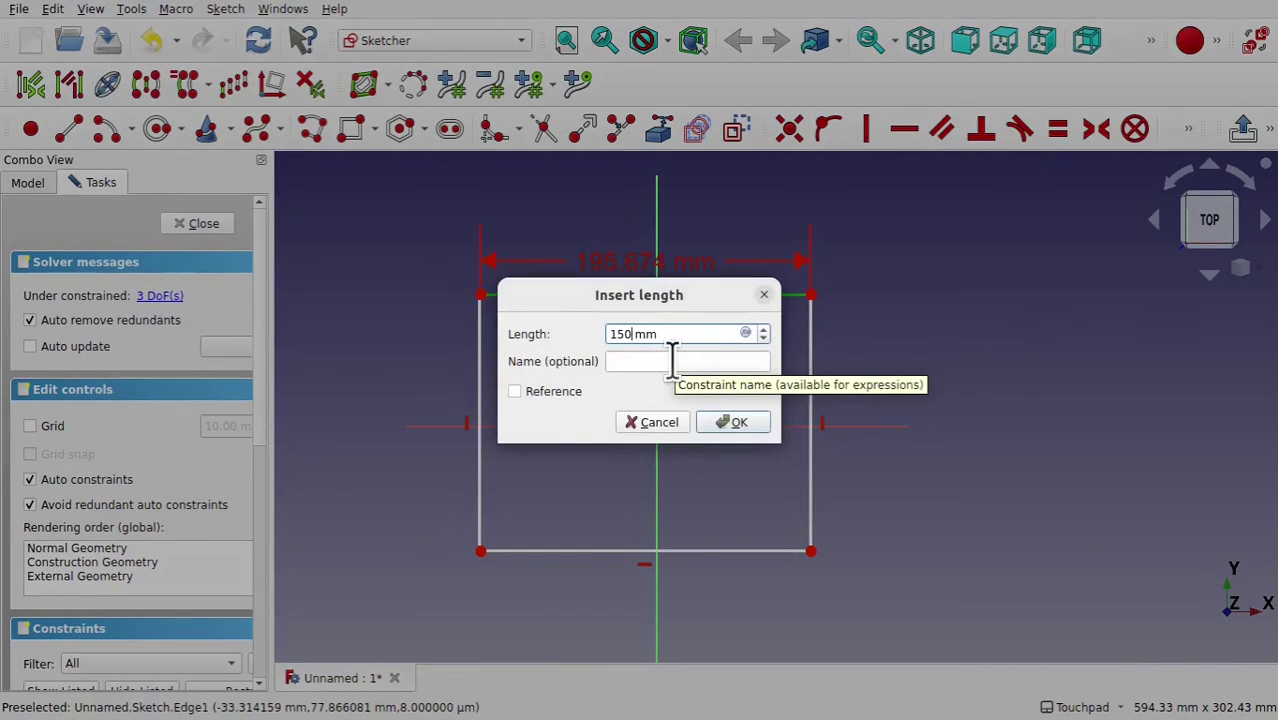
pyautogui.press('Return')
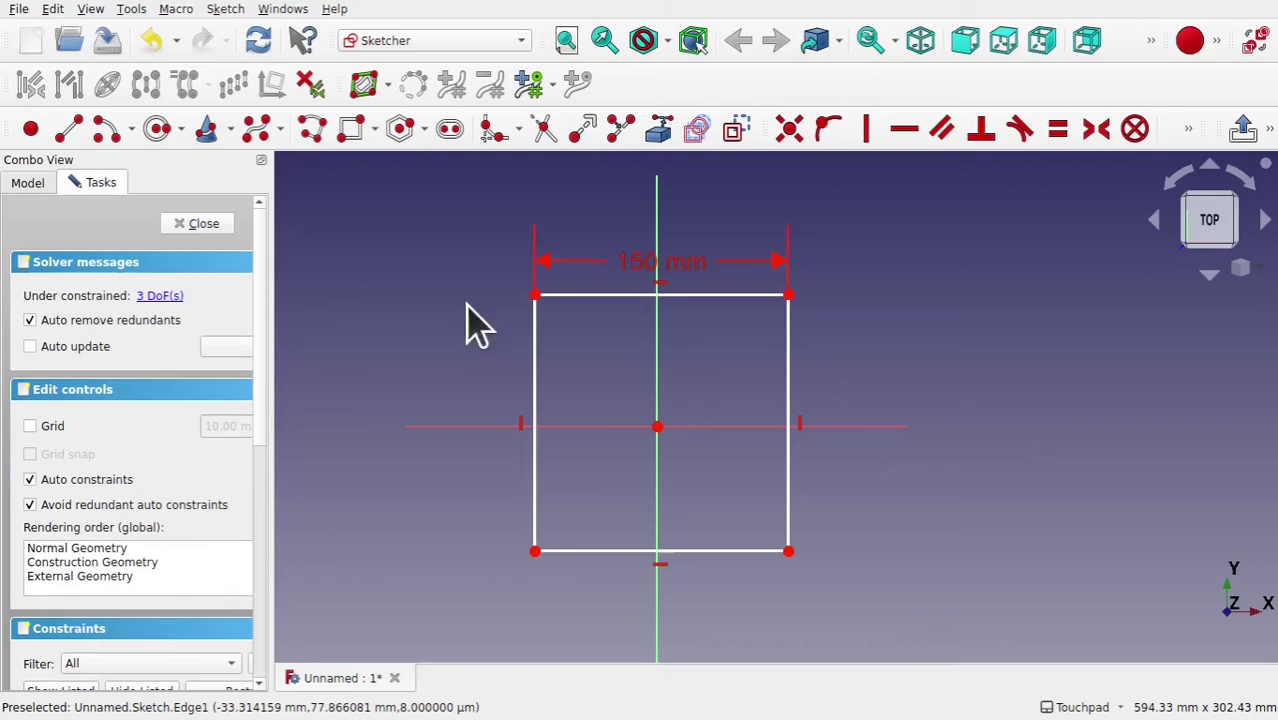
# Move the dimensioned top edge about 57 mm to the left, with its upper-left corner as reference point.
pyautogui.click(562, 296)
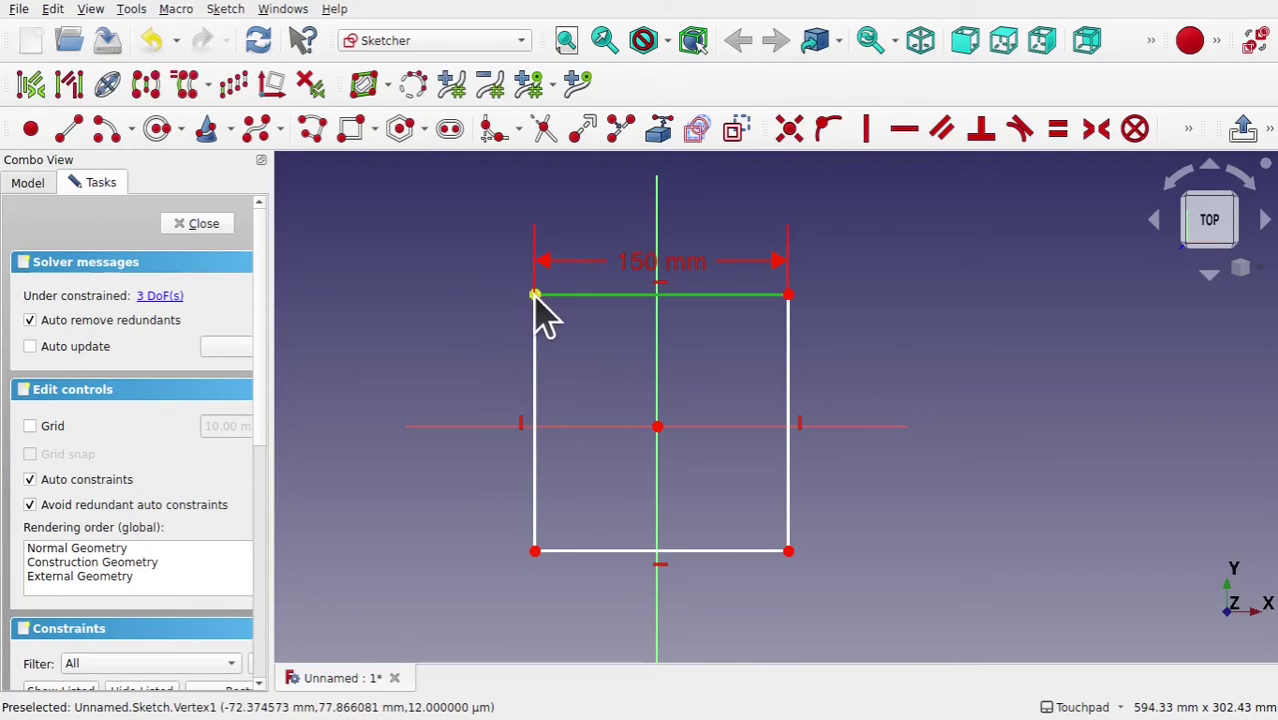
pyautogui.click(536, 296)
pyautogui.press('z')
pyautogui.press('c')
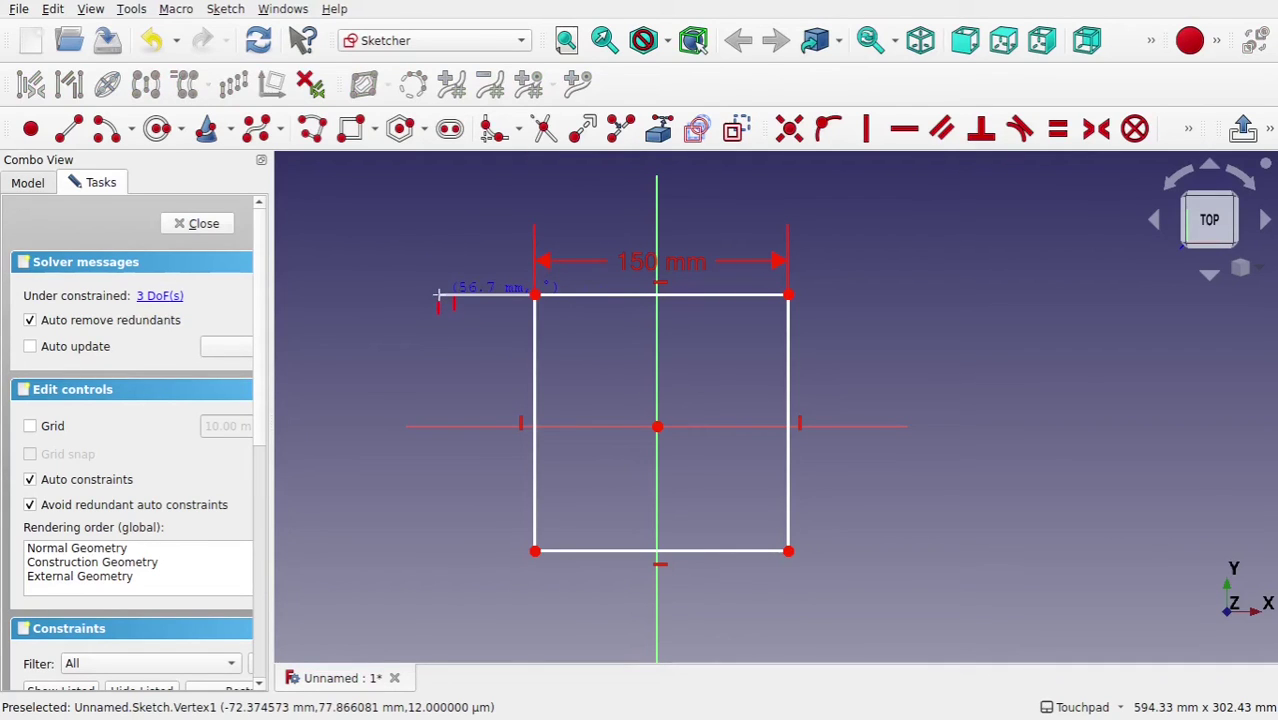
pyautogui.click(437, 295)
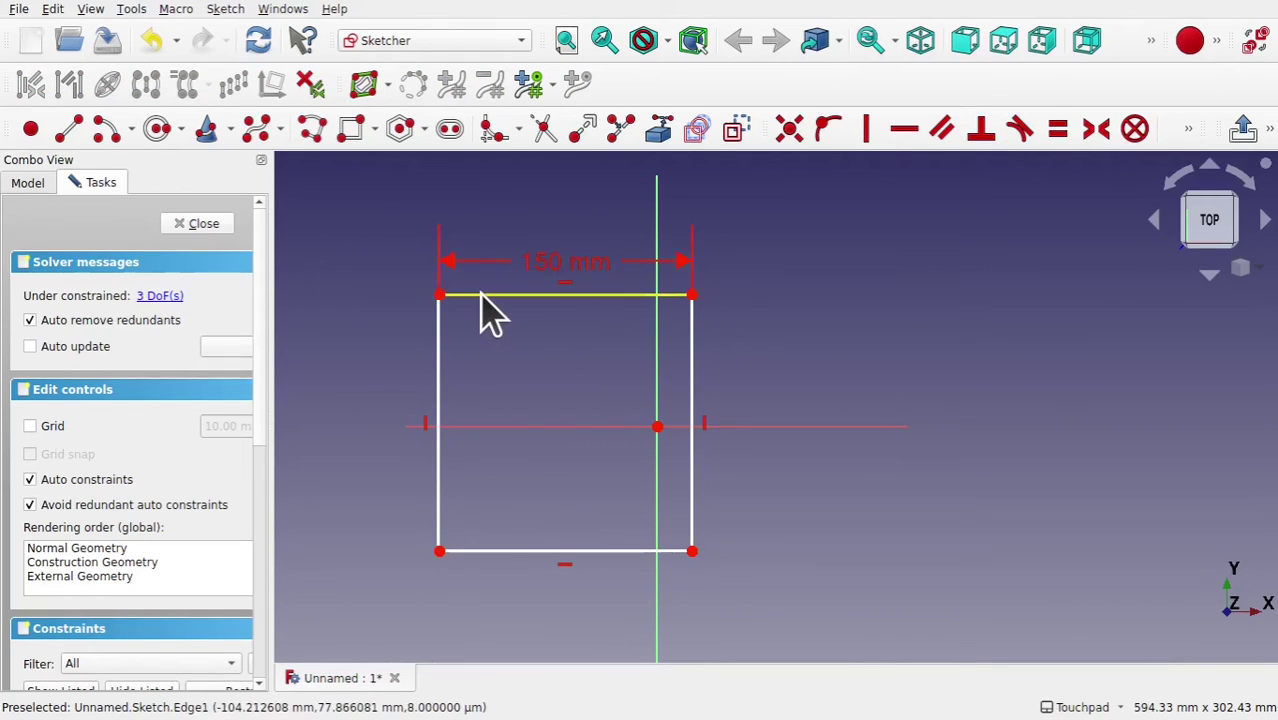
# Try to move the top edge about 66 mm upward, with its upper-left corner as reference point.
pyautogui.click(452, 296)
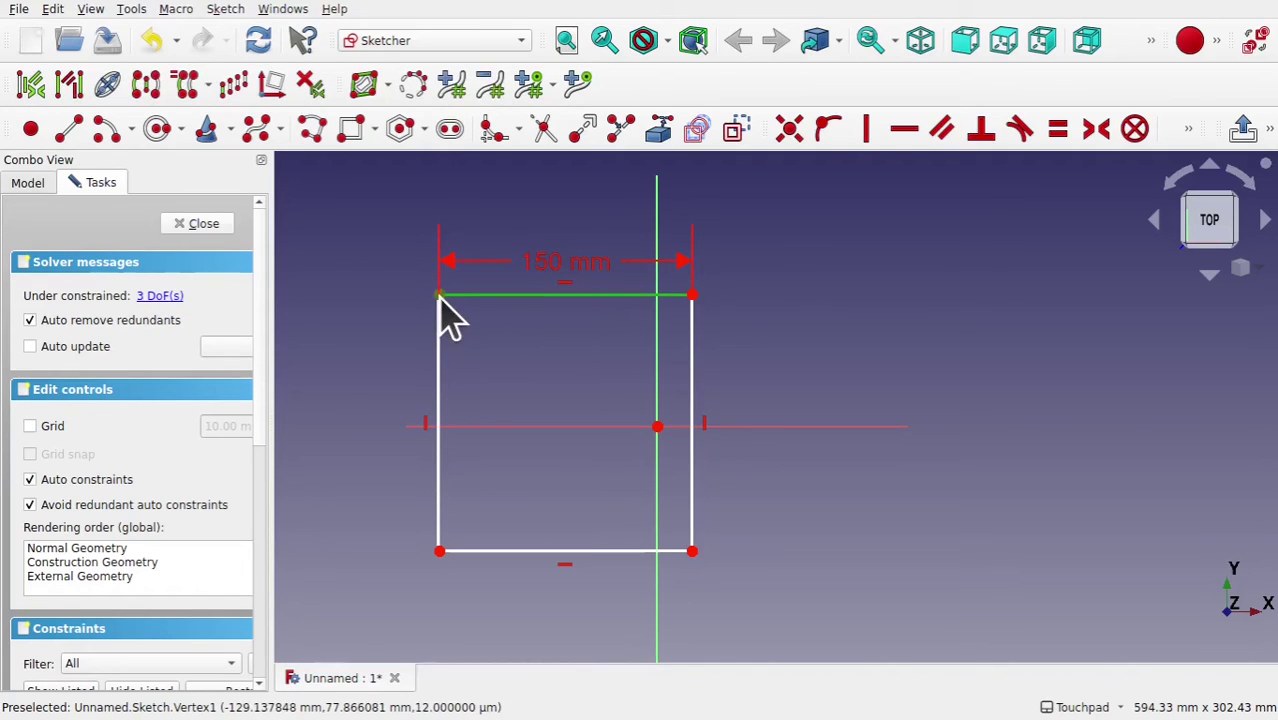
pyautogui.click(440, 296)
pyautogui.press('g')
pyautogui.press('l')
pyautogui.click(440, 295)
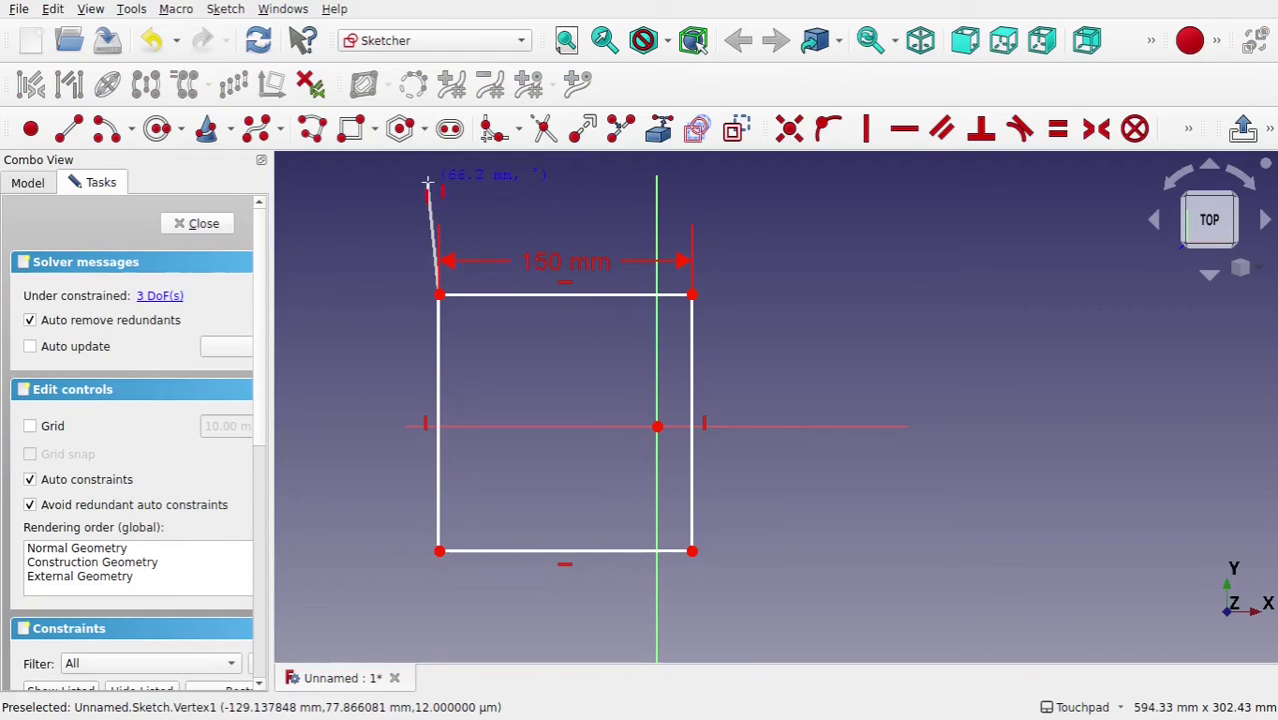
pyautogui.press('Escape')
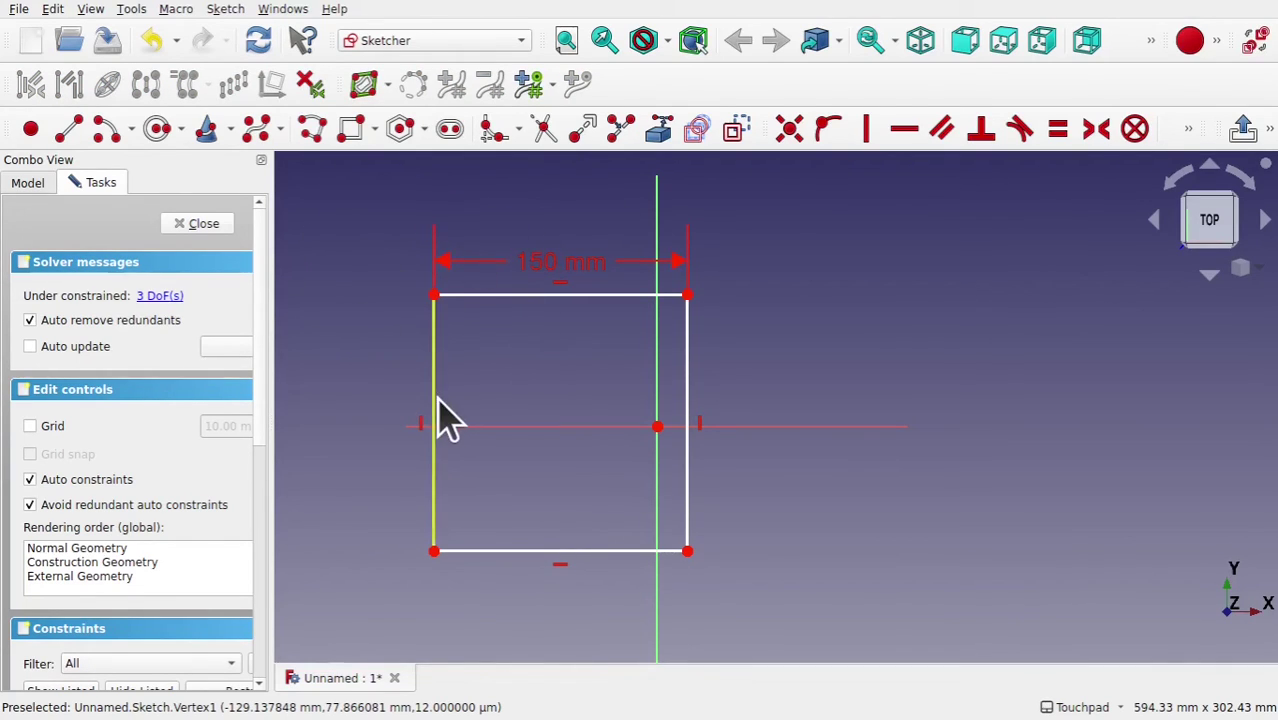
# Move only the rectangle's left edge upward and slightly to the left, with its upper-left corner as reference point.
pyautogui.click(434, 345)
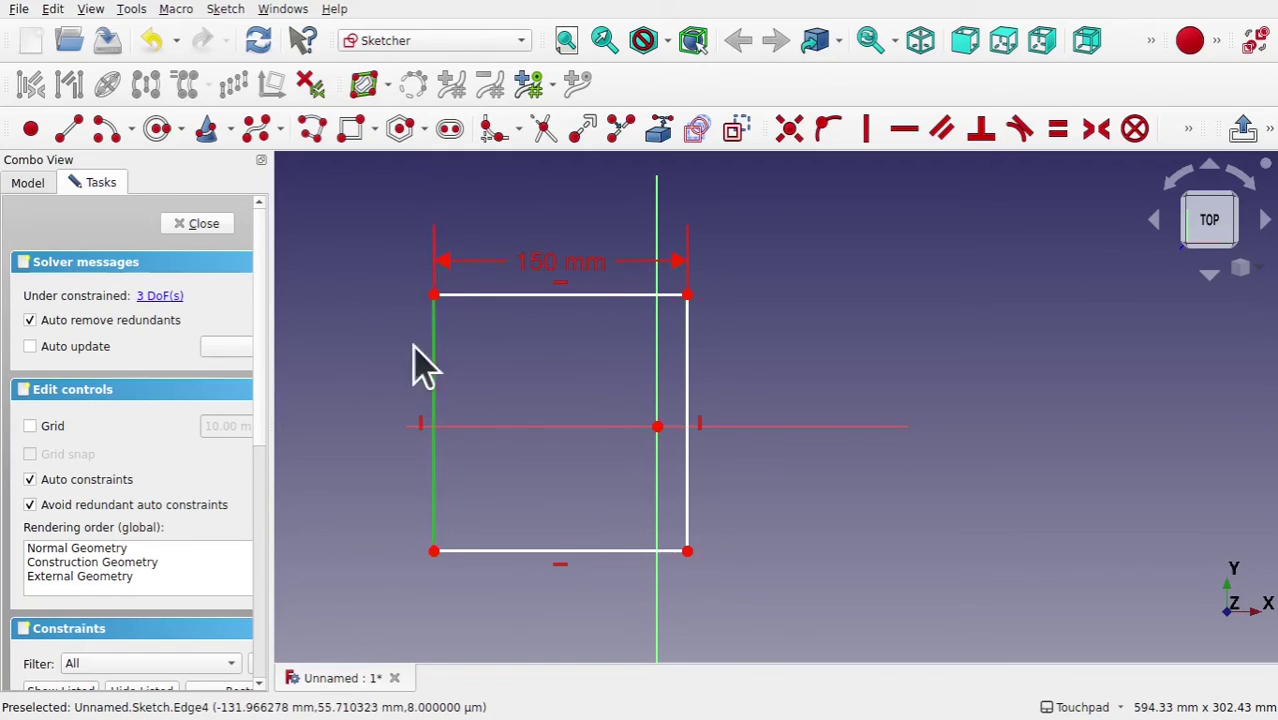
pyautogui.click(433, 296)
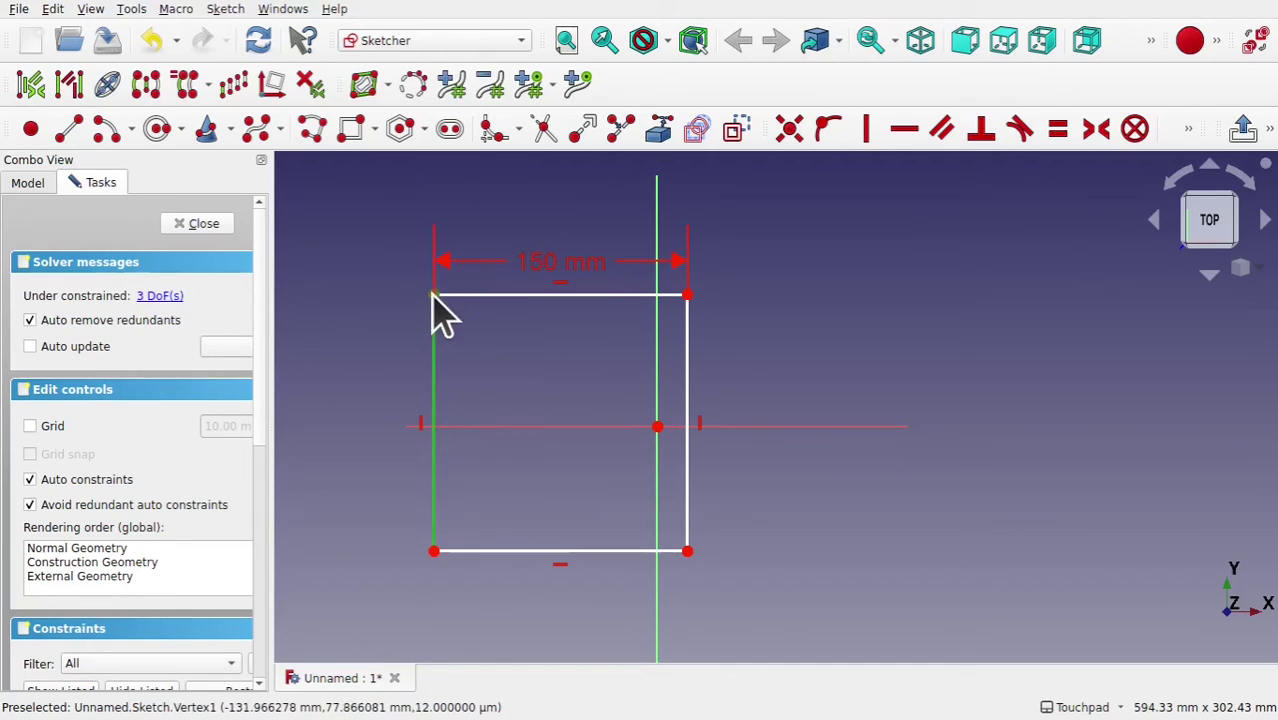
pyautogui.click(380, 352)
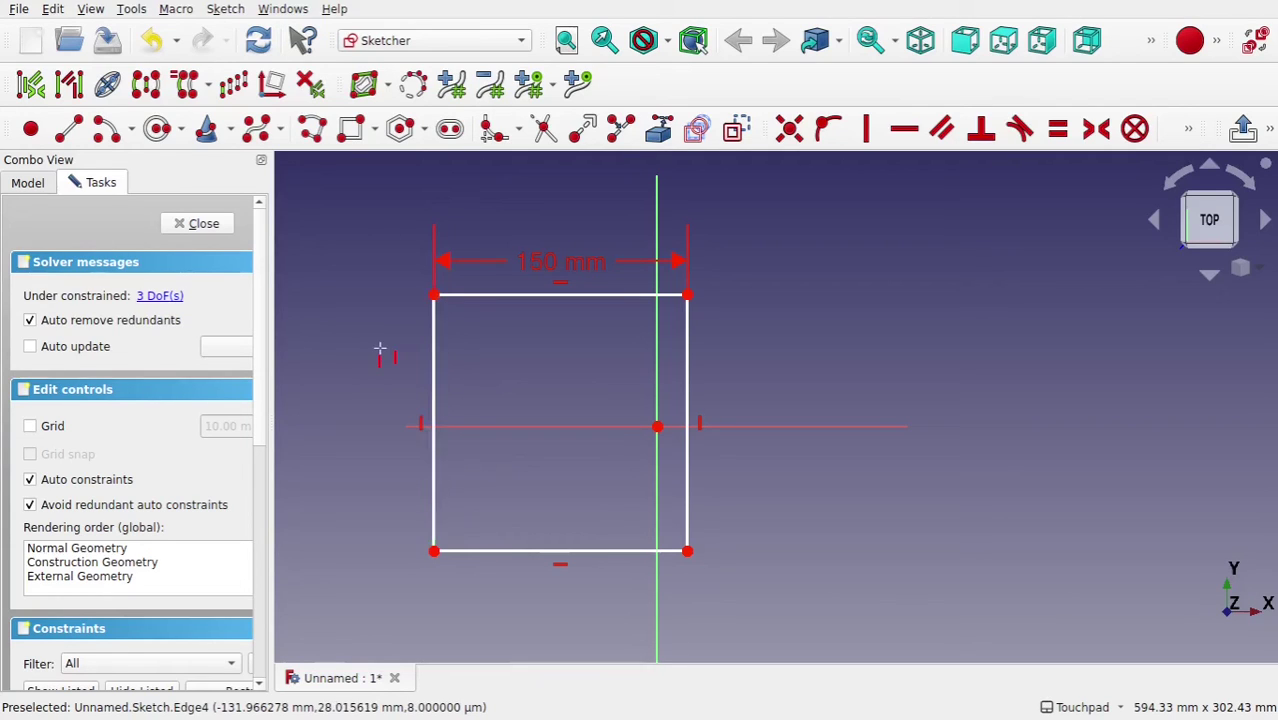
pyautogui.moveTo(433, 295); pyautogui.dragTo(393, 197)
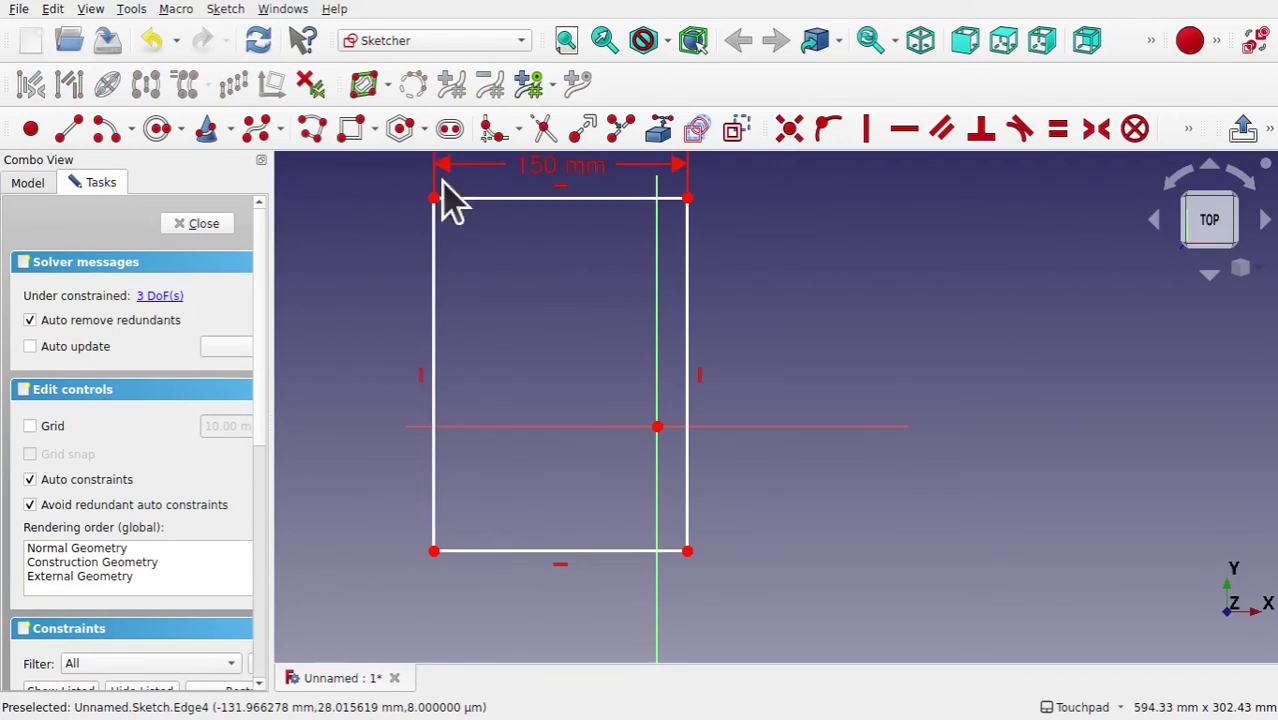